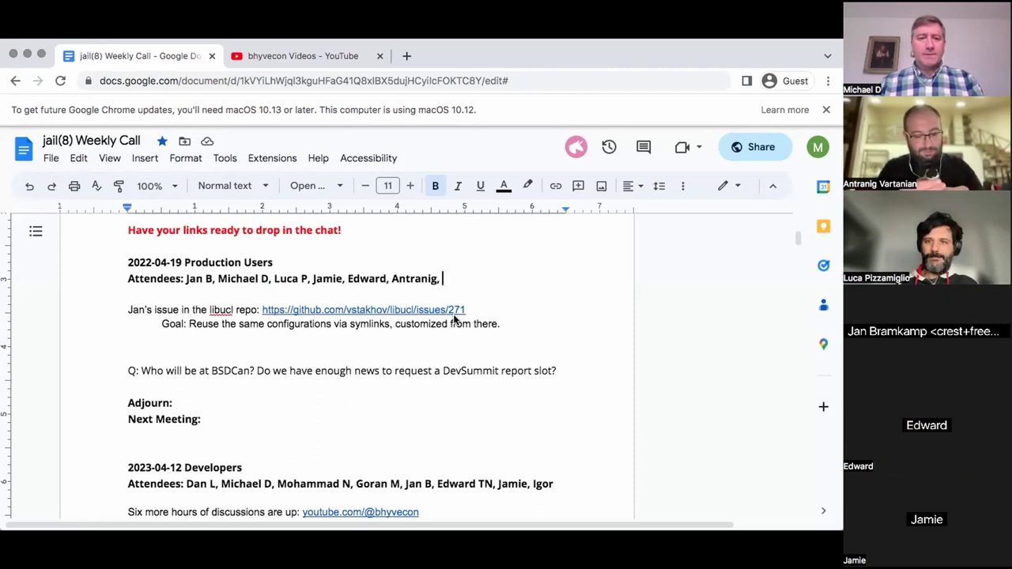
# - Place the cursor on the empty line below the 2022-04-19 Production Users attendees
pyautogui.click(203, 294)
# - Add two blank lines below the attendees and label the first with the participant's name
pyautogui.press('Return')
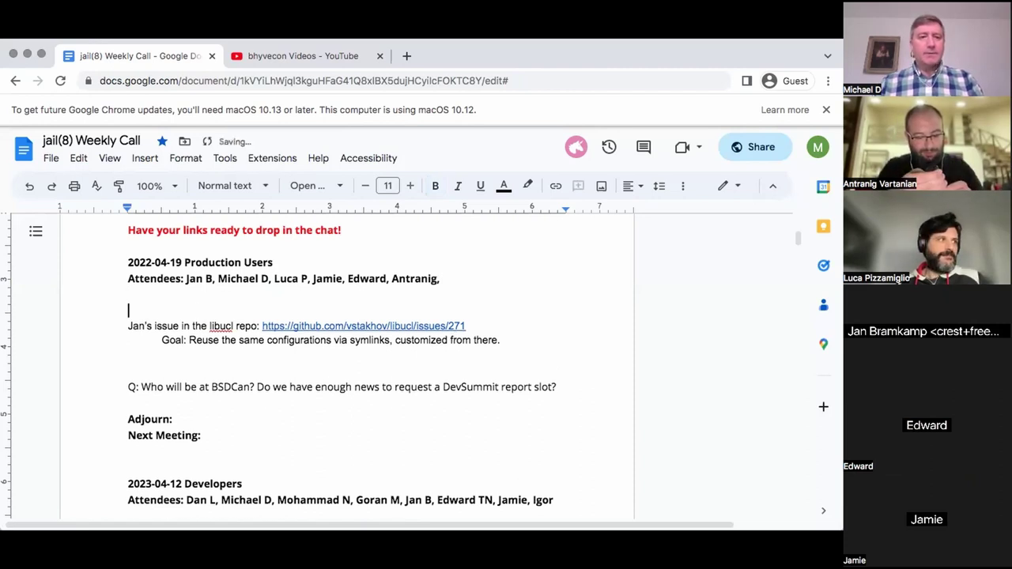
pyautogui.press('Return')
pyautogui.press('Up')
pyautogui.write('Luca:')
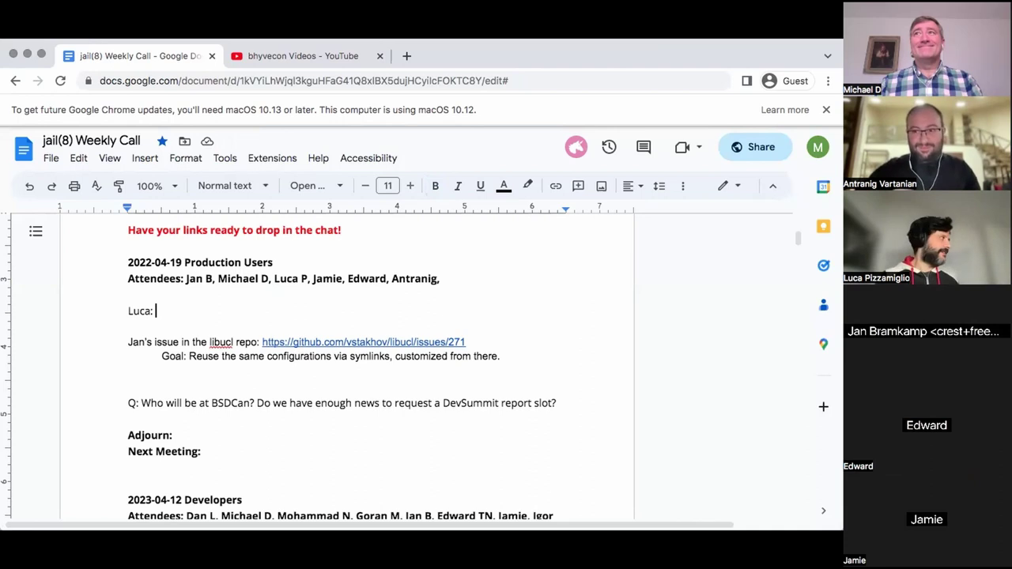
# - Write the participant's background: FreeBSD port maintainer since 2017, maintainer of pot, a Jail framework
pyautogui.write('Free')
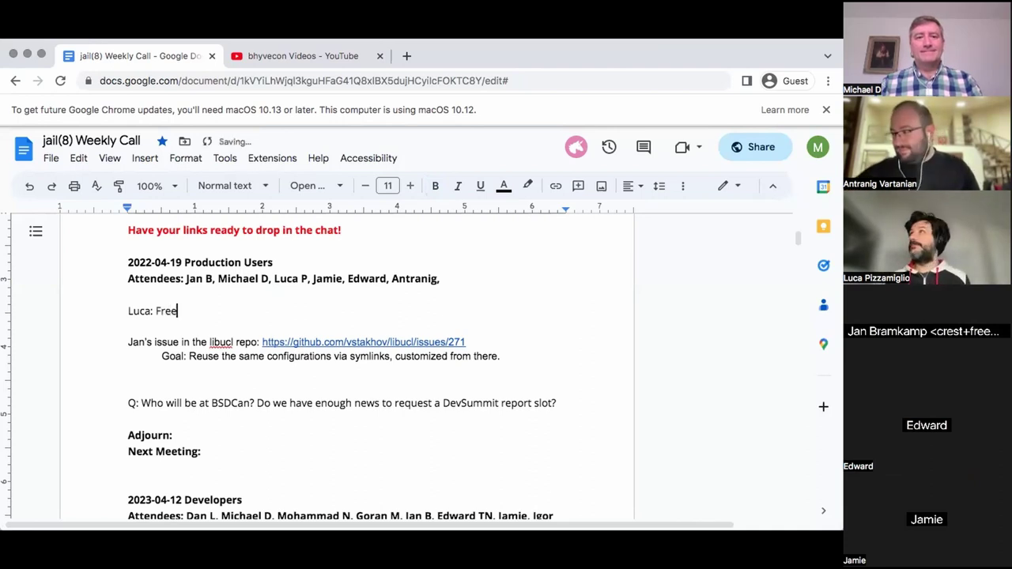
pyautogui.write('BSD port ma')
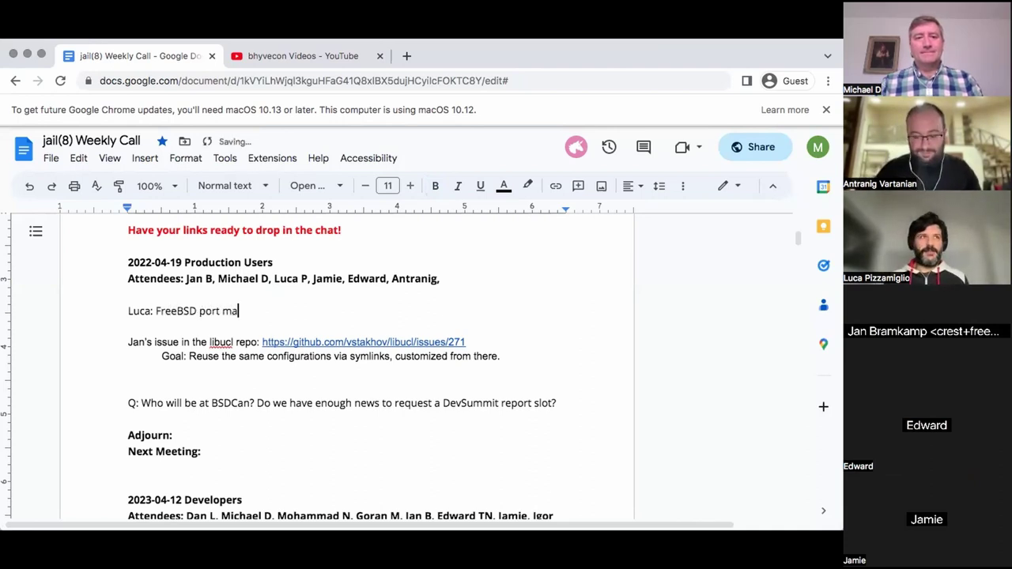
pyautogui.write('intainer si')
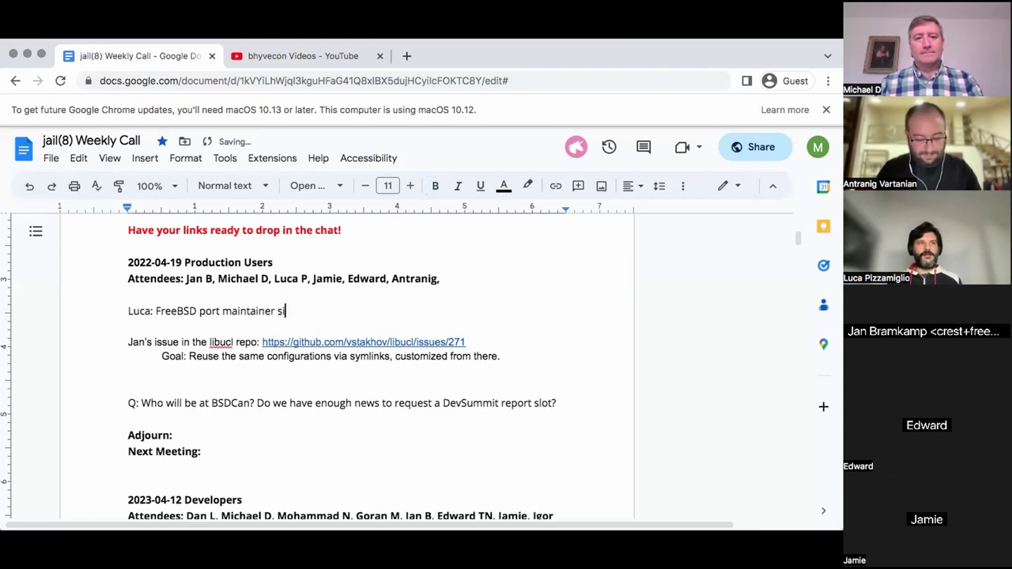
pyautogui.write('nce 2017, maint')
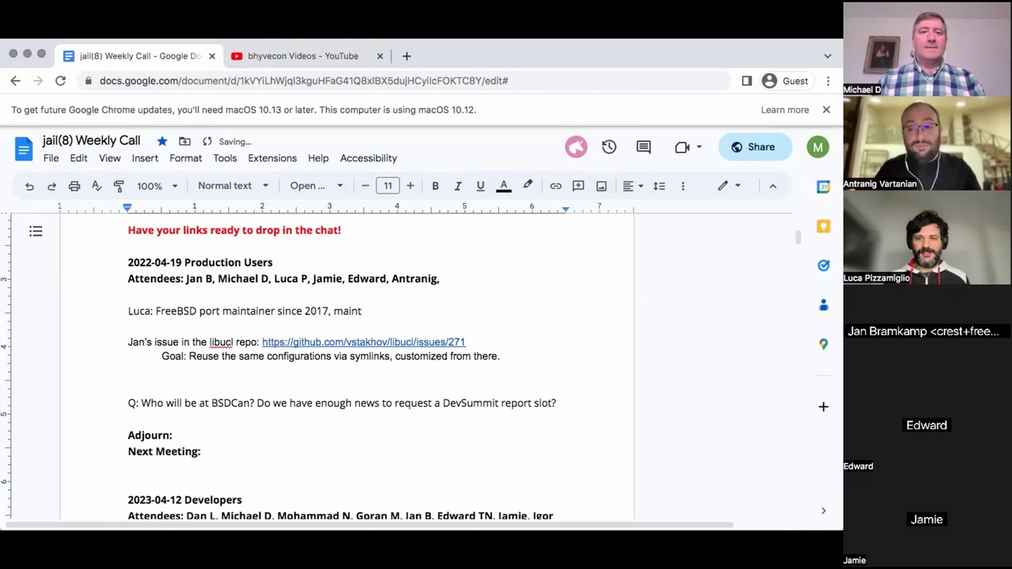
pyautogui.write('ainer of')
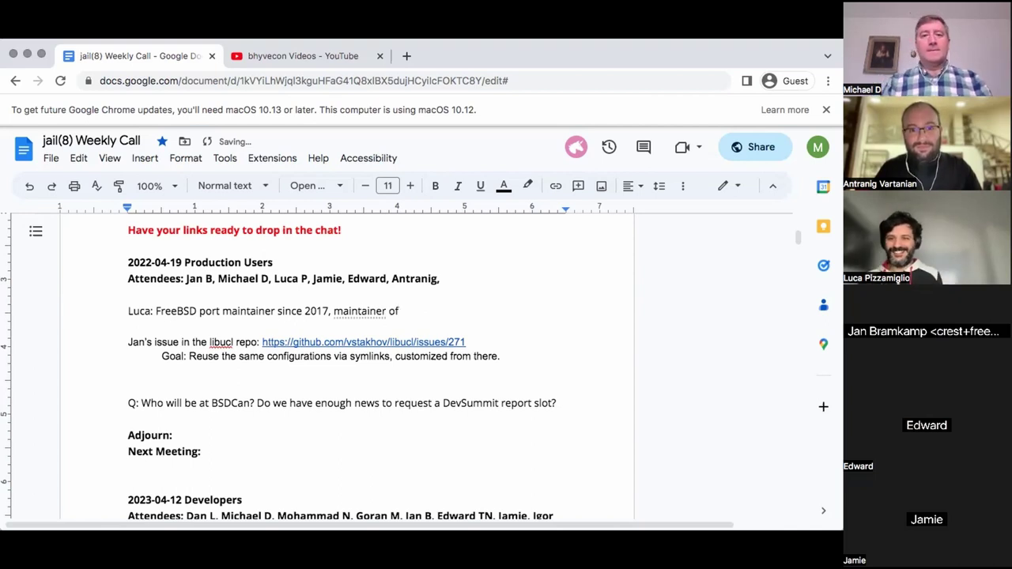
pyautogui.write(' pot, ')
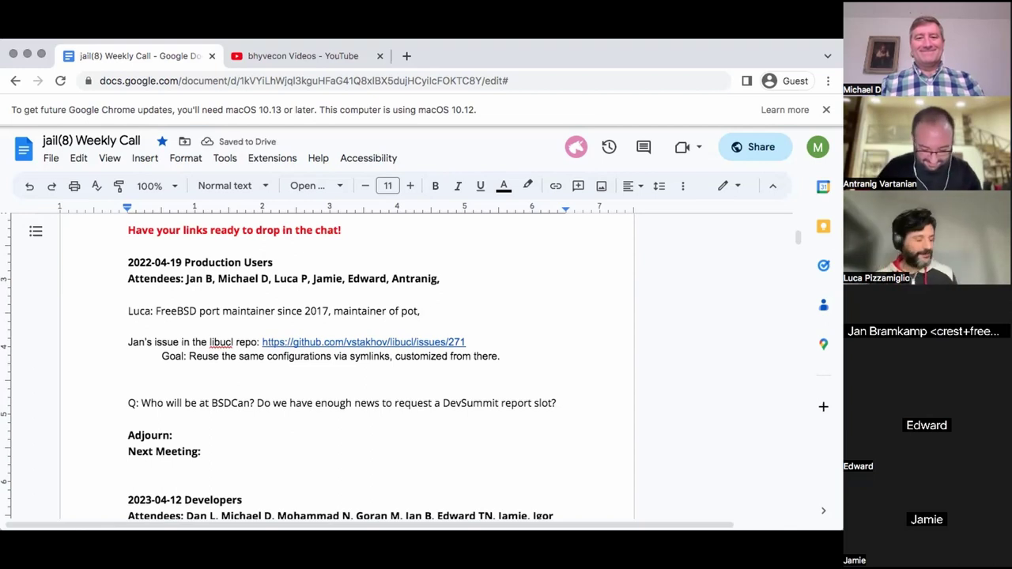
pyautogui.write('another al')
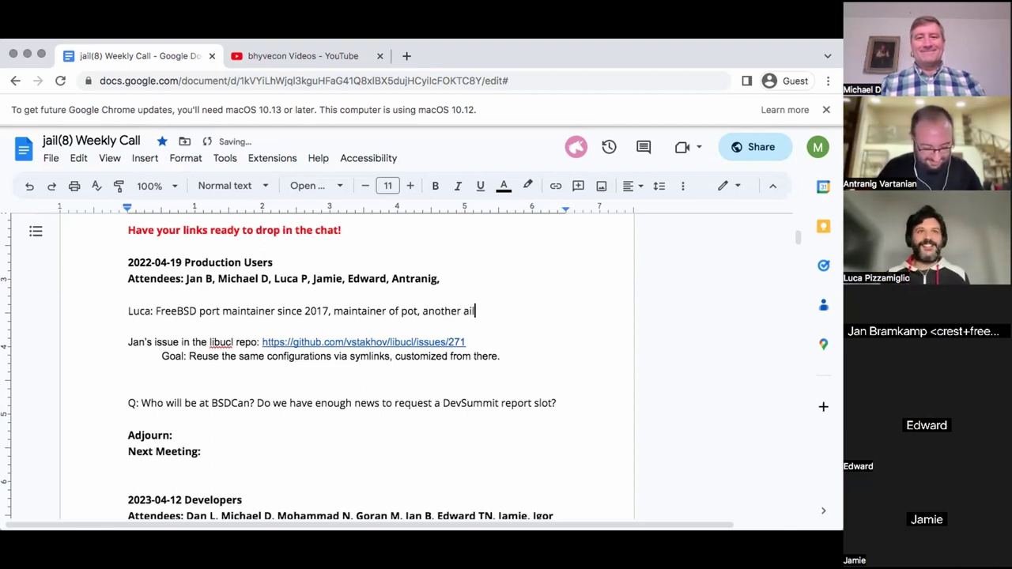
pyautogui.press('BackSpace')
pyautogui.press('BackSpace')
pyautogui.write('Jail fra')
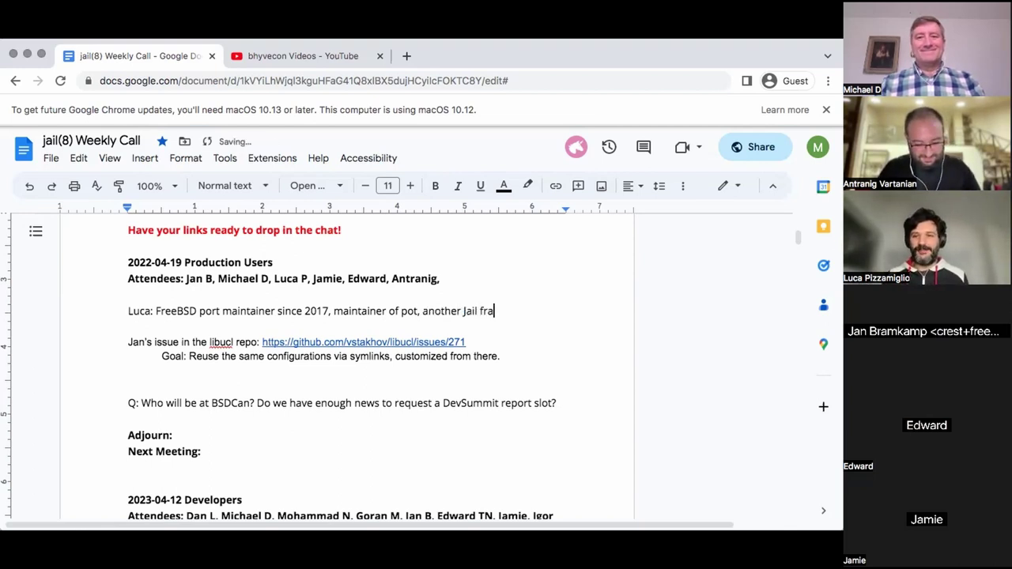
pyautogui.write('mework.')
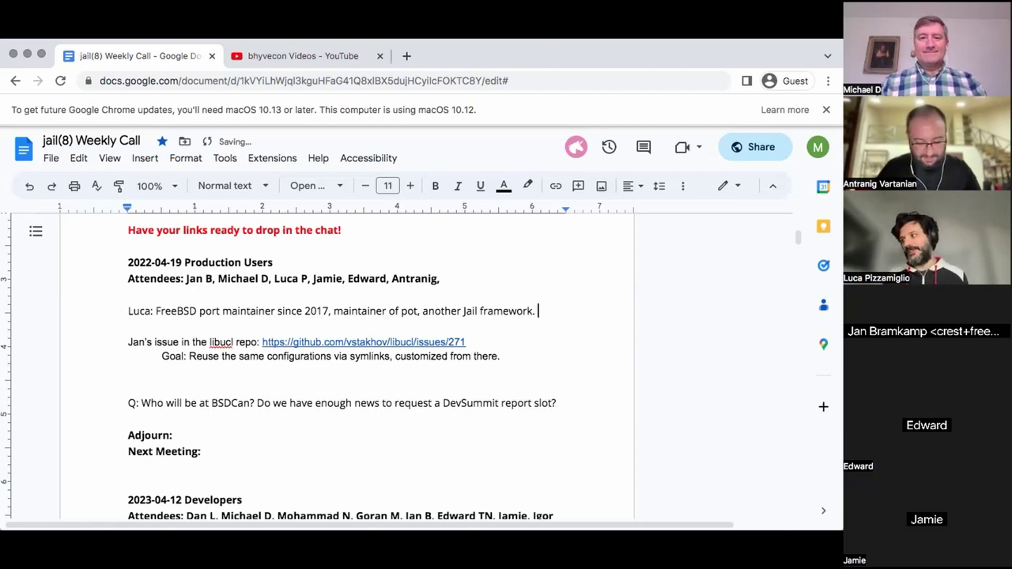
pyautogui.press('BackSpace')
pyautogui.press('BackSpace')
pyautogui.write(', thou')
pyautogui.press('BackSpace')
pyautogui.press('BackSpace')
pyautogui.press('BackSpace')
pyautogui.press('BackSpace')
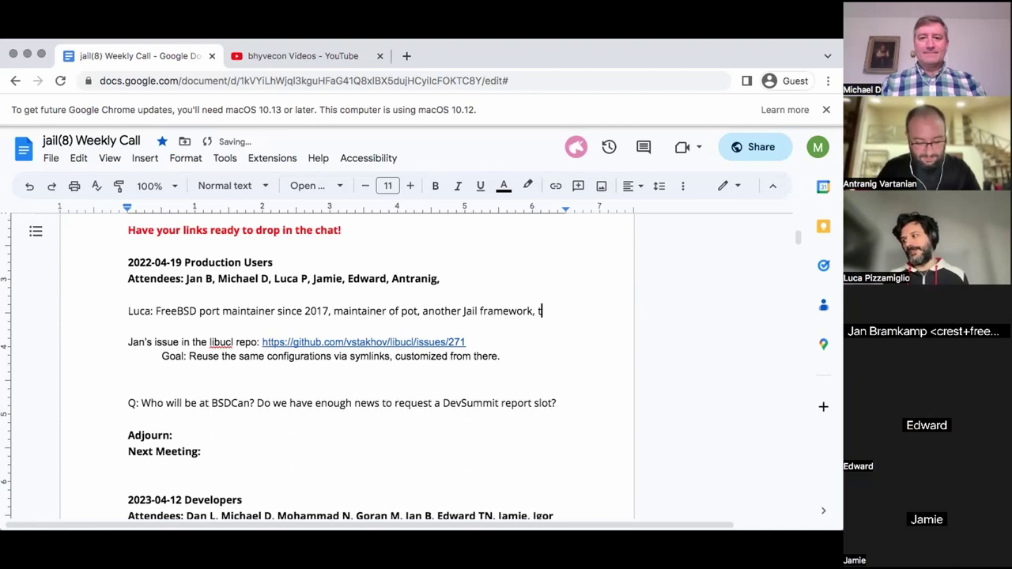
pyautogui.write('which ')
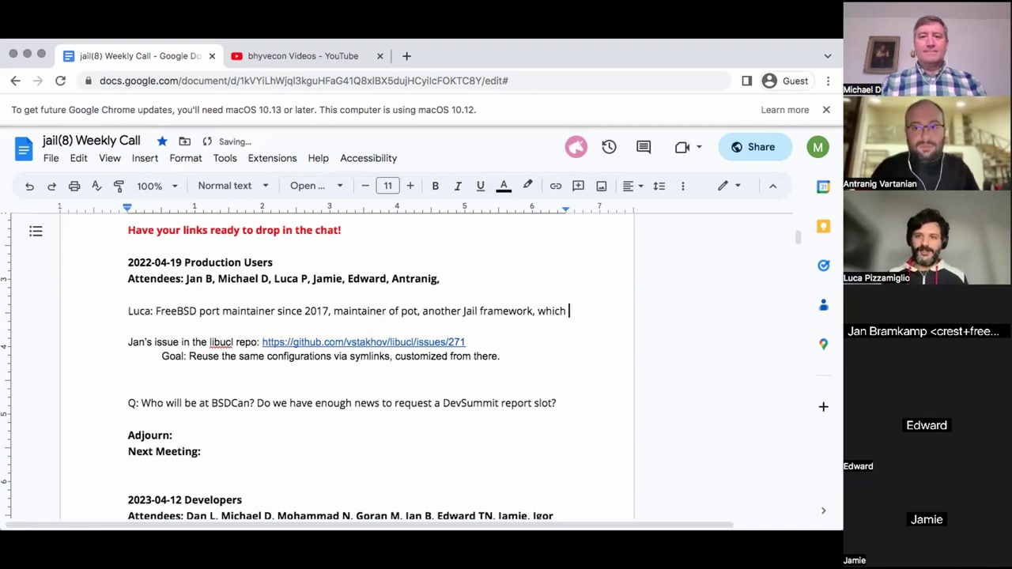
pyautogui.write('aims ')
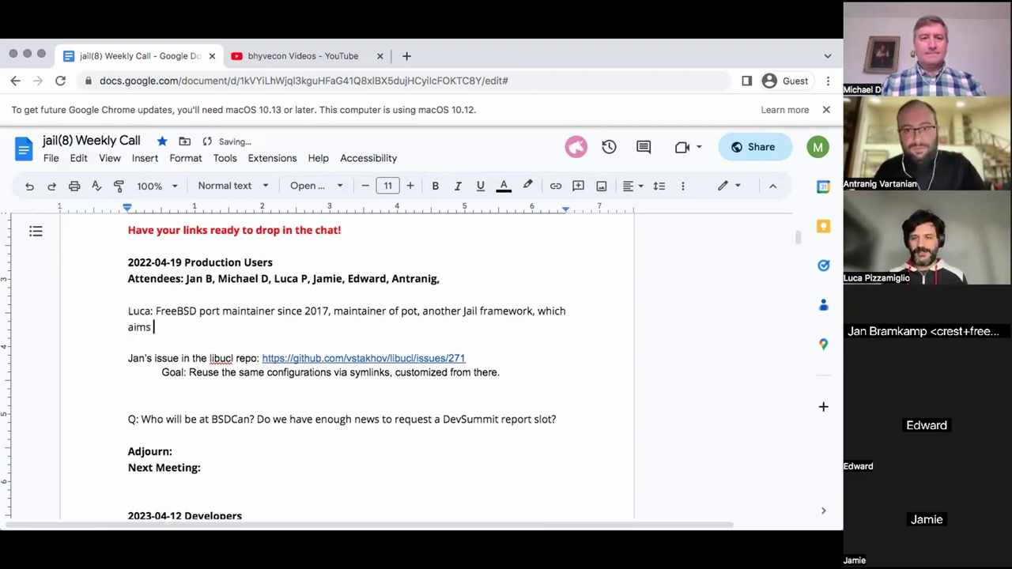
pyautogui.write('to ')
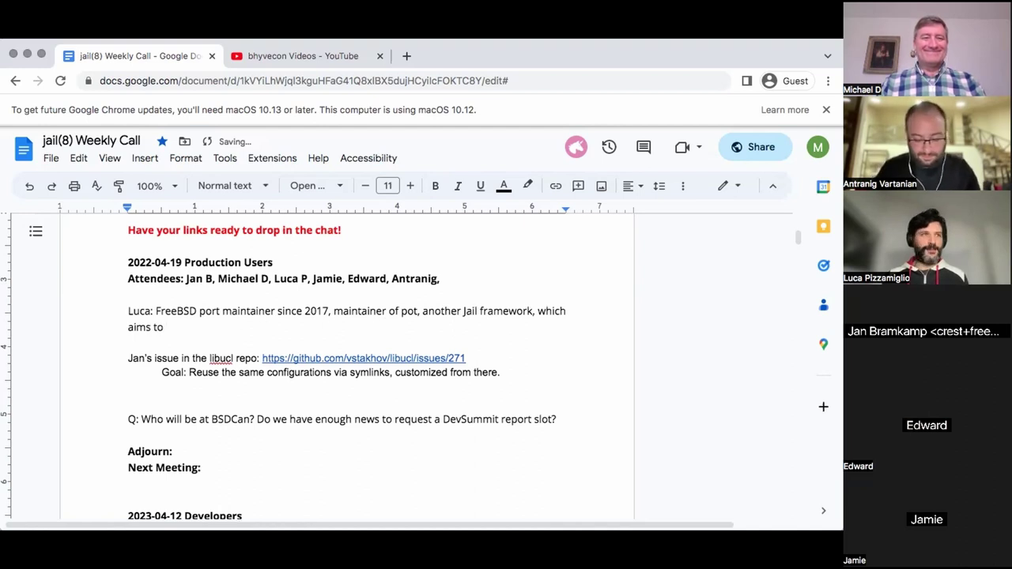
pyautogui.write('follow ')
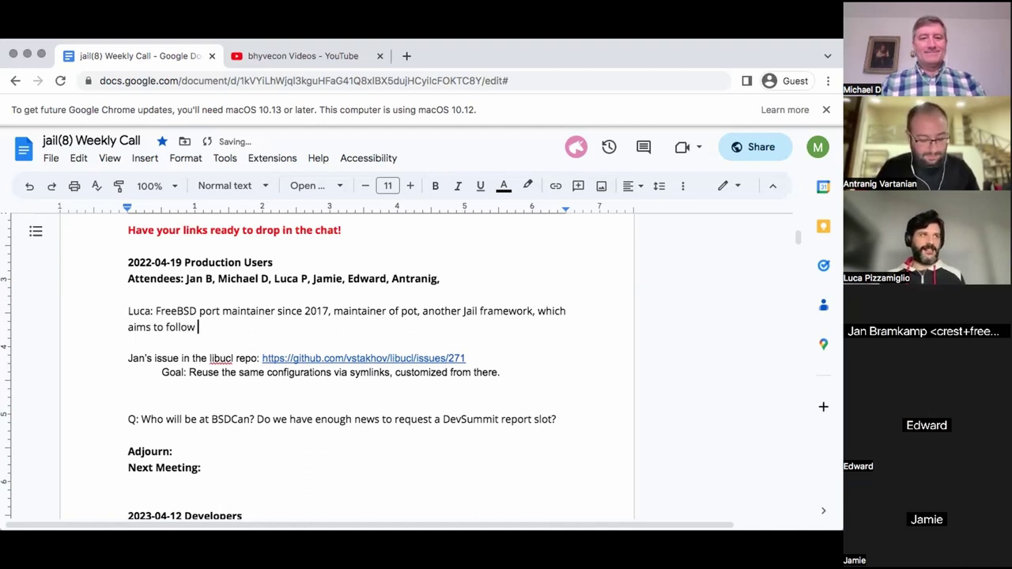
pyautogui.write('Linux c')
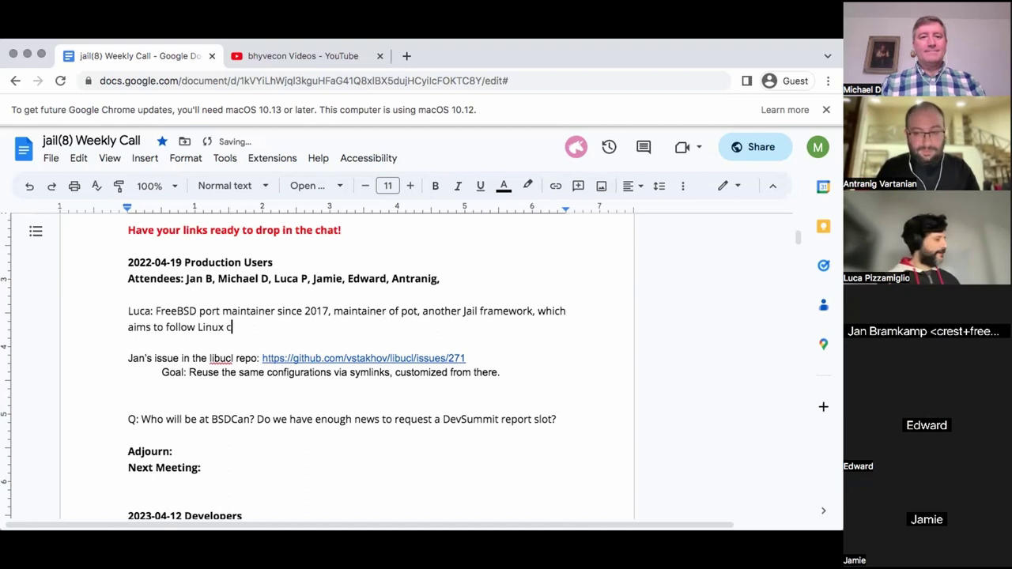
pyautogui.write('ontainer ')
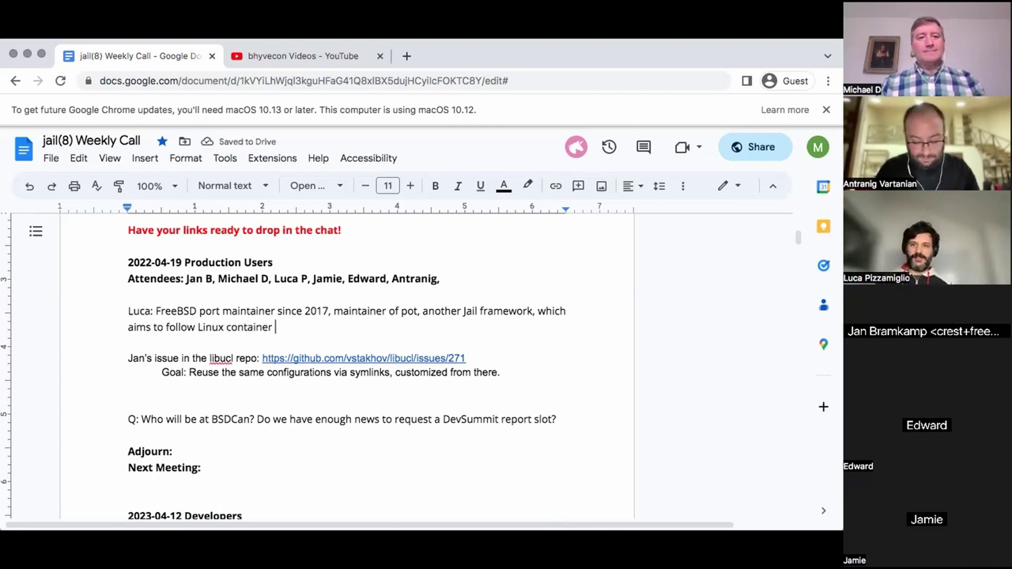
pyautogui.write('ideas but')
pyautogui.press('BackSpace')
pyautogui.press('BackSpace')
pyautogui.press('BackSpace')
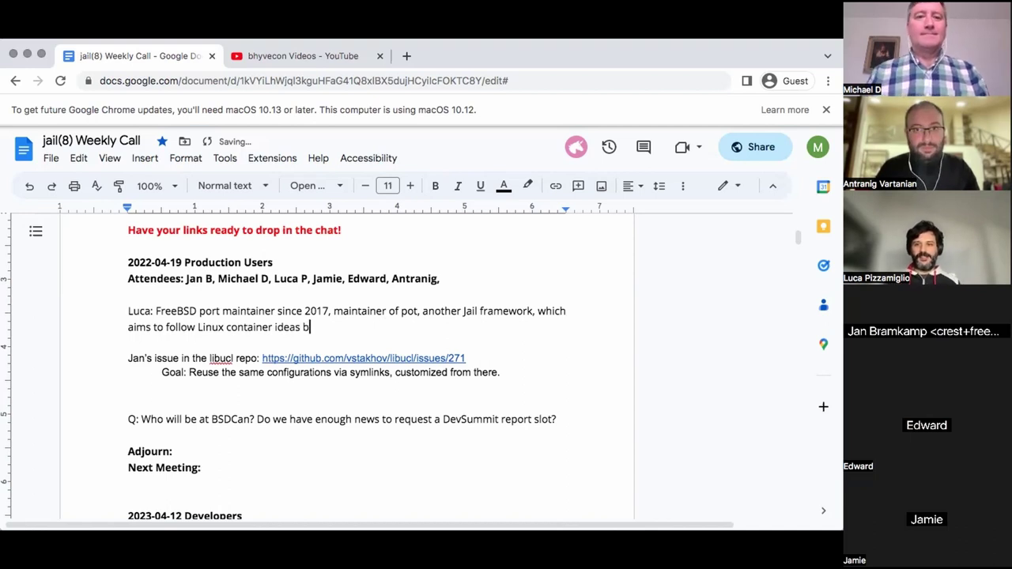
# - Add that Linux container ideas are not clearly defined, then begin 'Uses PF, RCTL,'
pyautogui.press('BackSpace')
pyautogui.write(', htho')
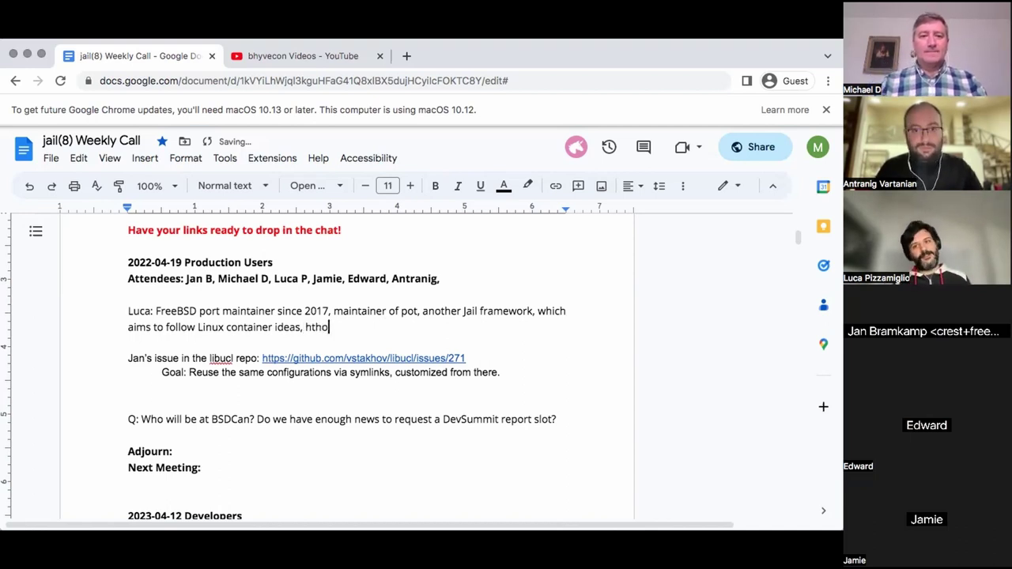
pyautogui.press('BackSpace')
pyautogui.press('BackSpace')
pyautogui.press('BackSpace')
pyautogui.press('BackSpace')
pyautogui.write('t')
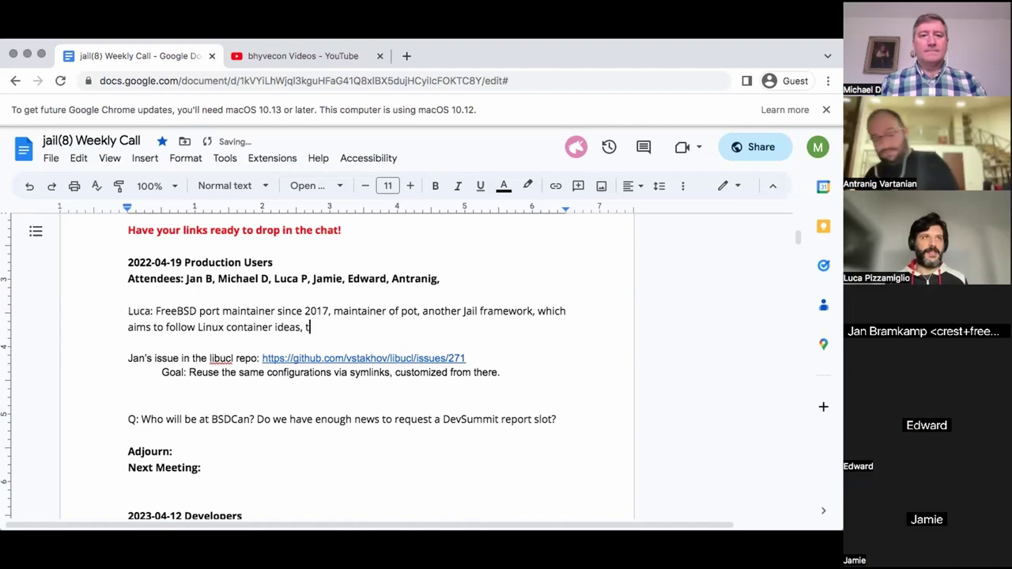
pyautogui.write('hough they are not ')
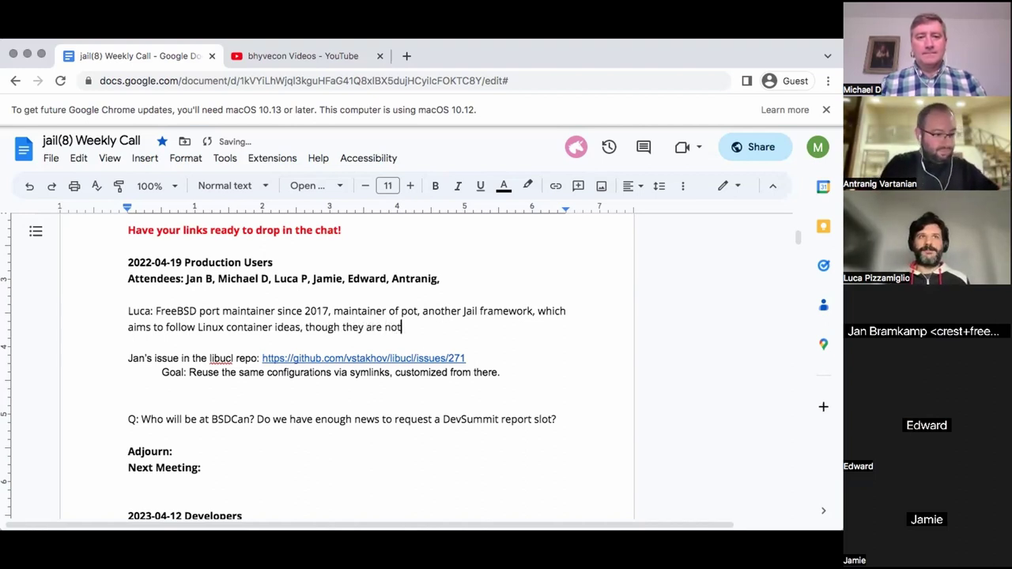
pyautogui.write('clearly defin')
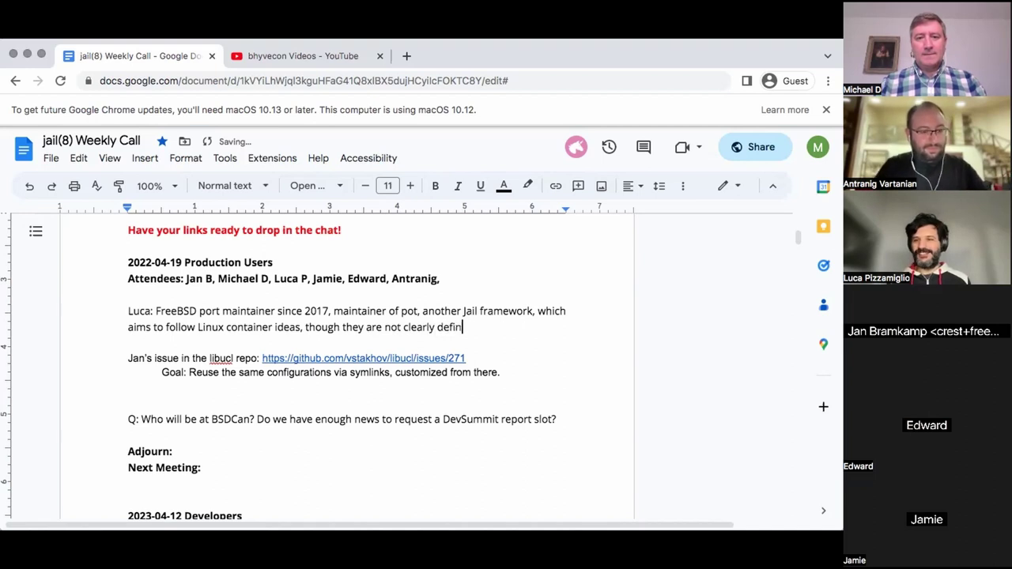
pyautogui.write('ed. Usin')
pyautogui.press('BackSpace')
pyautogui.press('BackSpace')
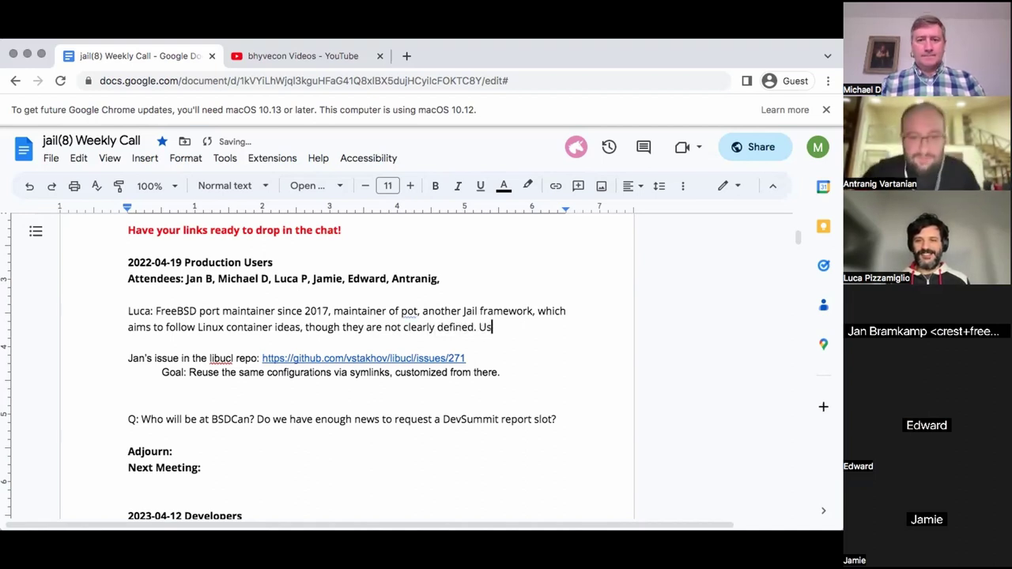
pyautogui.write('es ')
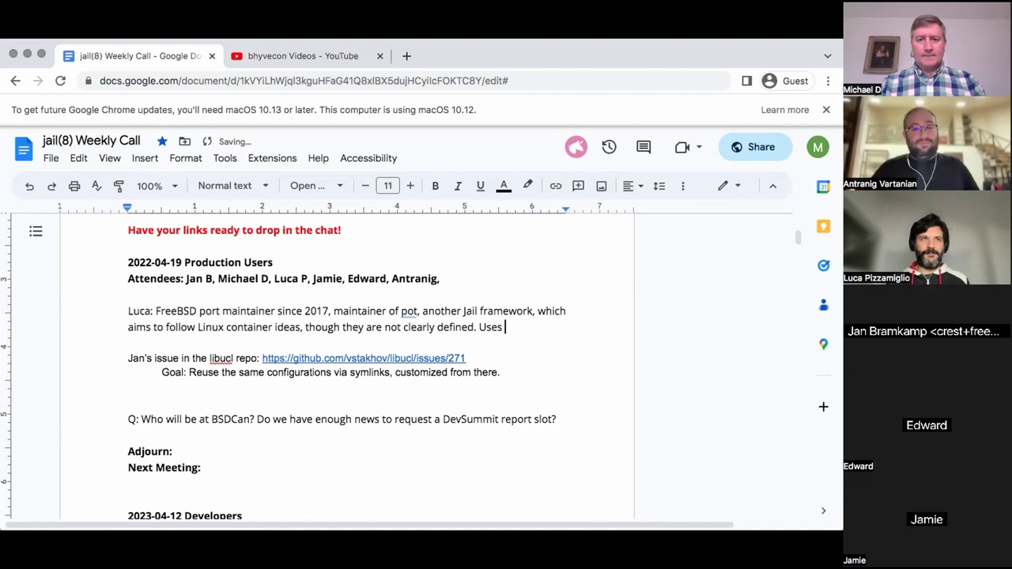
pyautogui.write('PF, ')
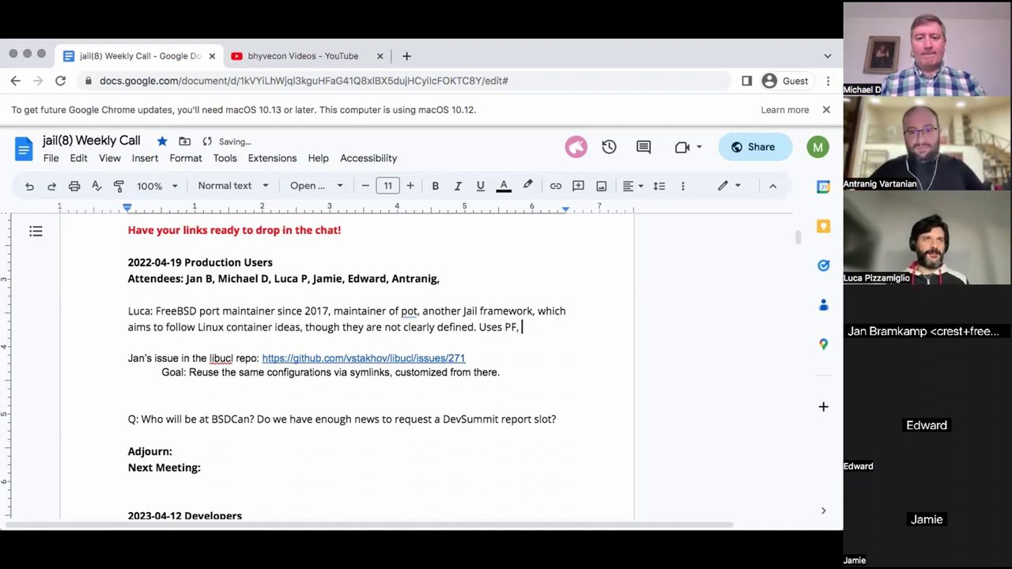
pyautogui.write('RCTL,')
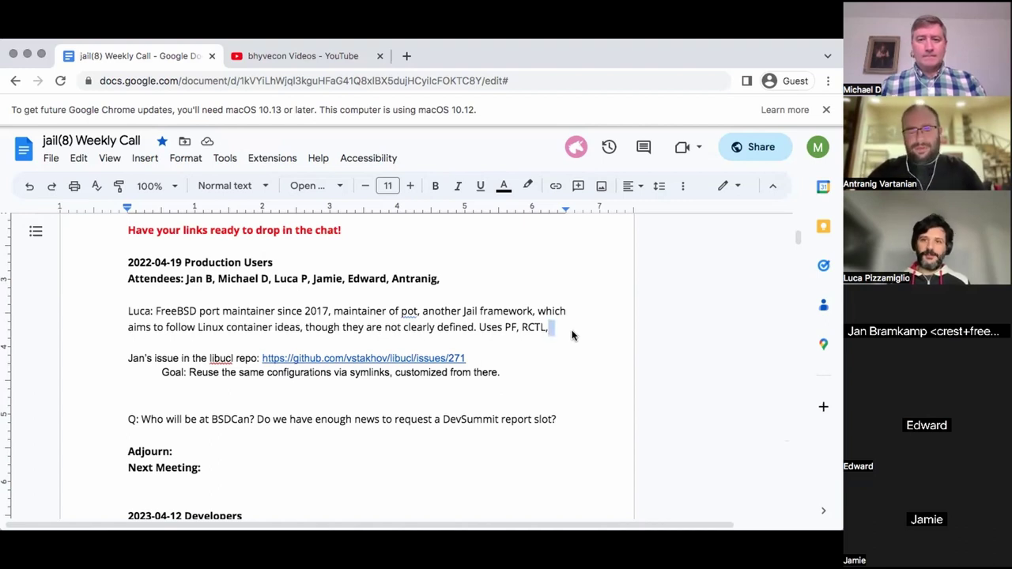
# - End the note with 'Uses PF, RCTL.' and add a line 'Gave FOSDEM and EuroBSDcon.'
pyautogui.press('Delete')
pyautogui.press('BackSpace')
pyautogui.write('.')
pyautogui.press('Return')
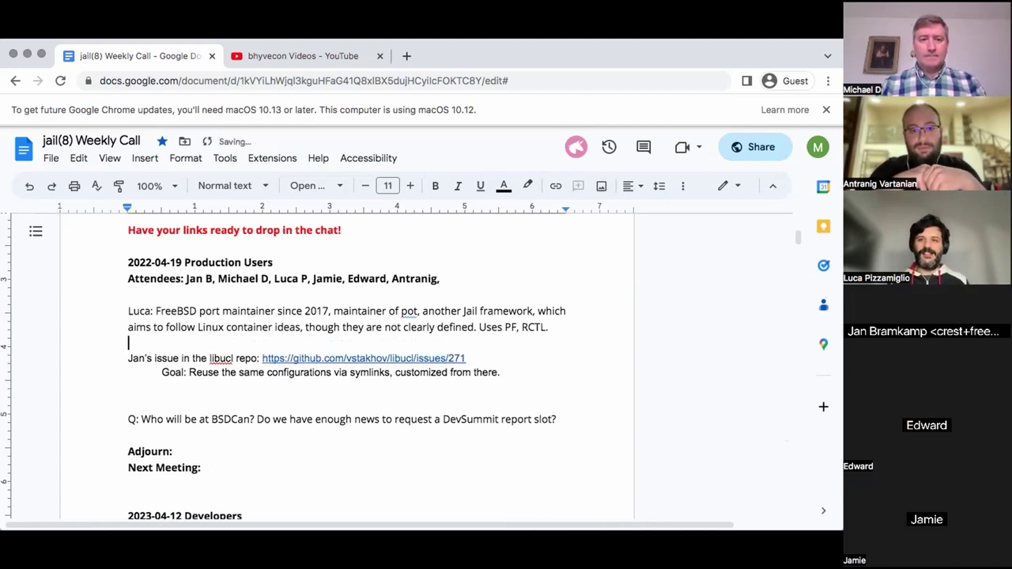
pyautogui.press('Return')
pyautogui.press('Left')
pyautogui.press('Left')
pyautogui.write('Gave')
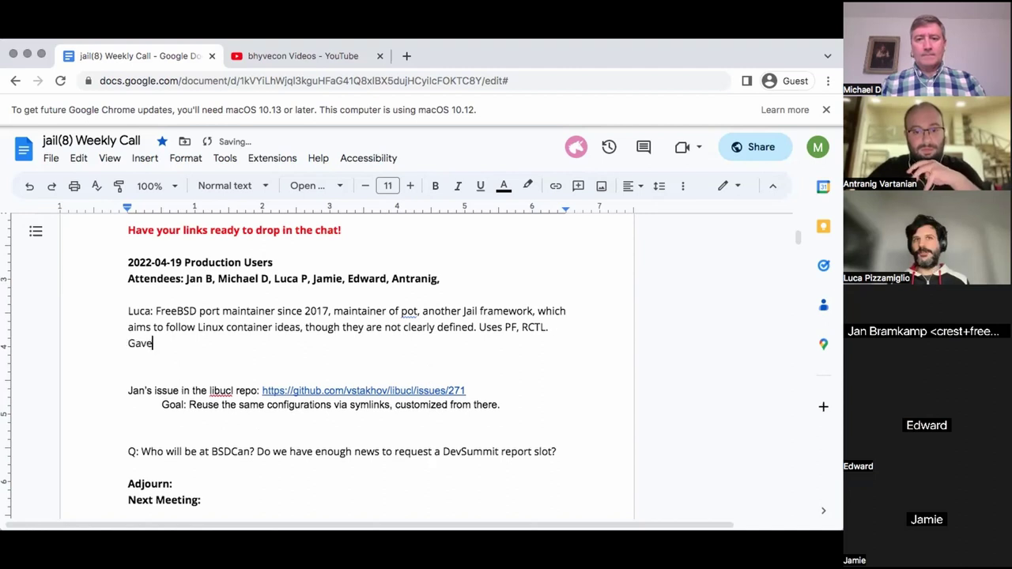
pyautogui.write(' FOSDEM')
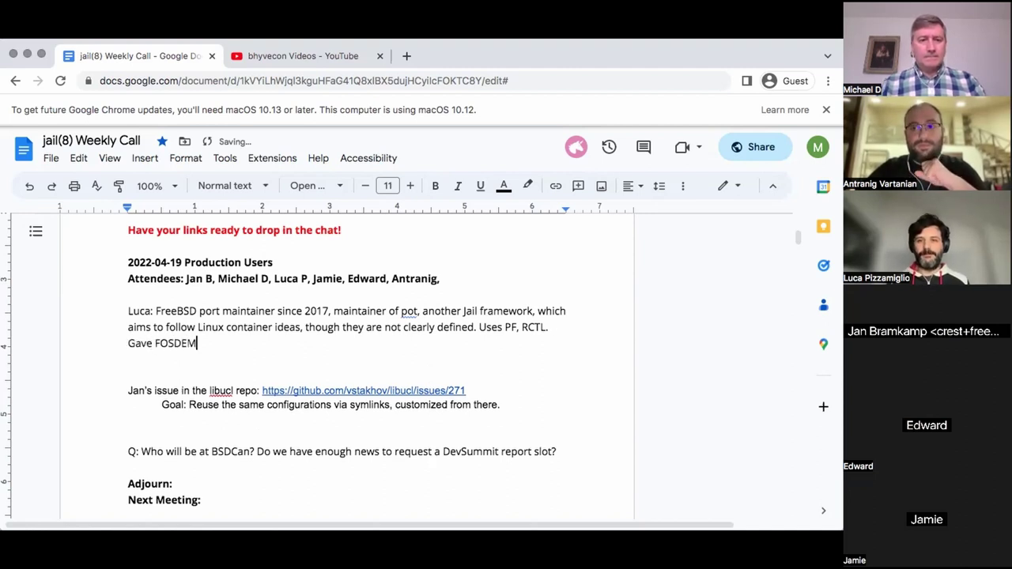
pyautogui.write(' and')
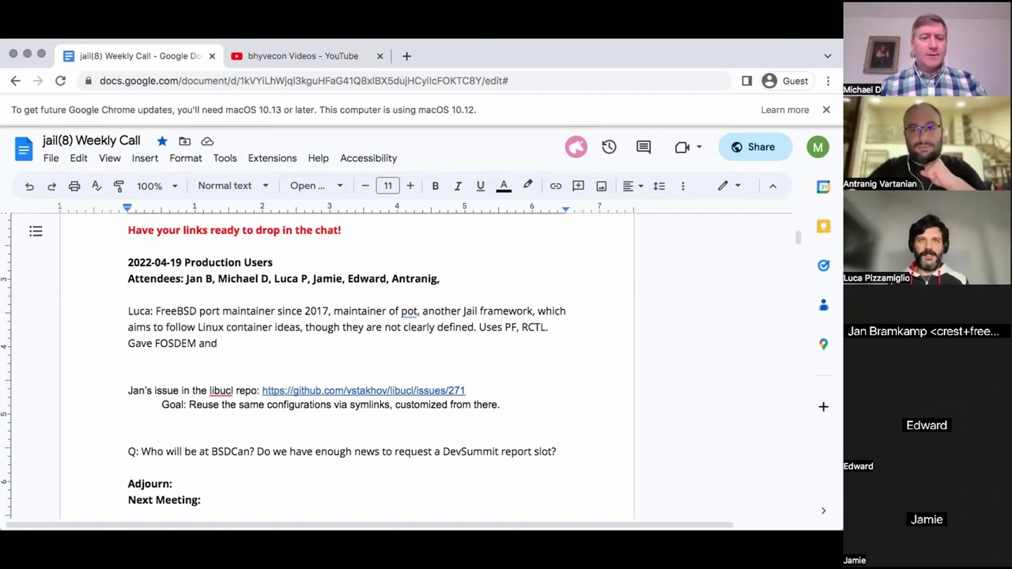
pyautogui.write('Euro')
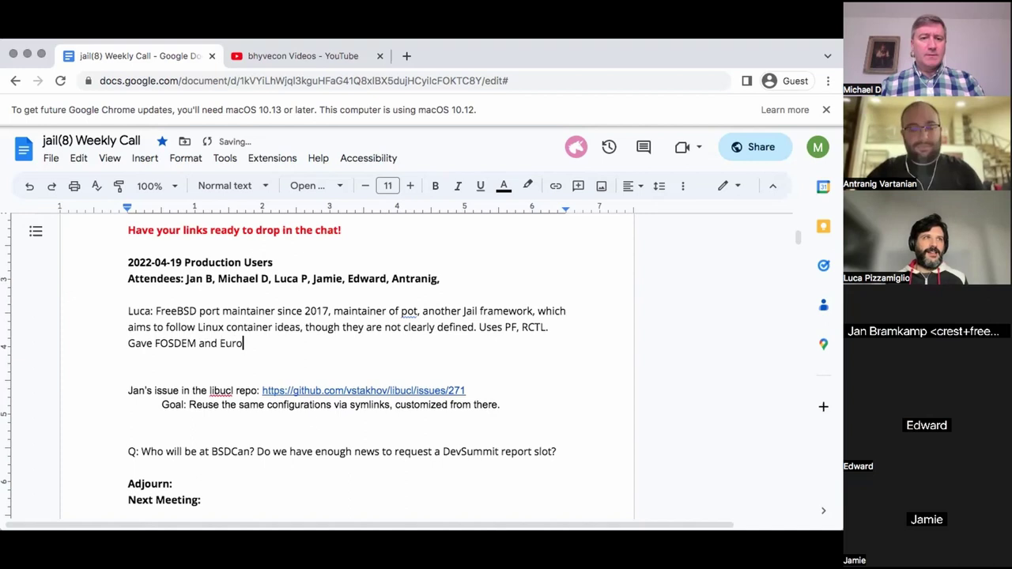
pyautogui.write('BSDcon.')
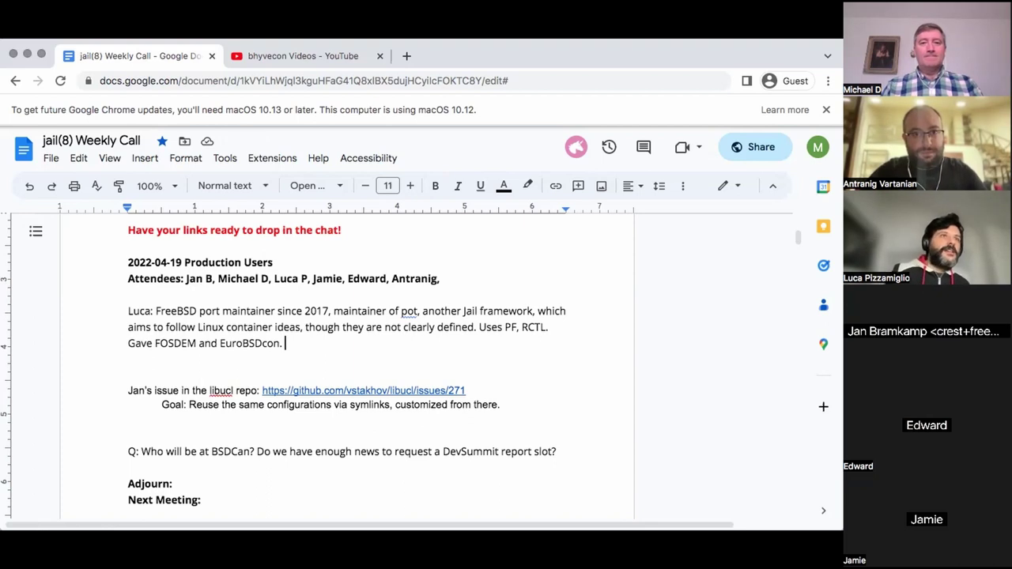
# - Type 'Wish list items: 1. Define the concept of a jail image. Download and run a pre-packaged jail image.'
pyautogui.write('Wish ')
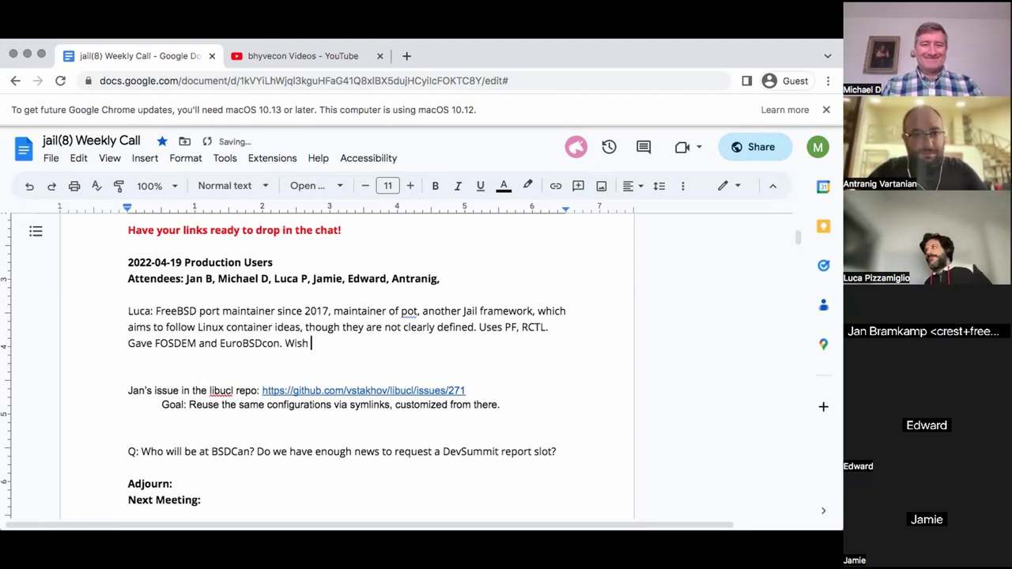
pyautogui.write('list items: ')
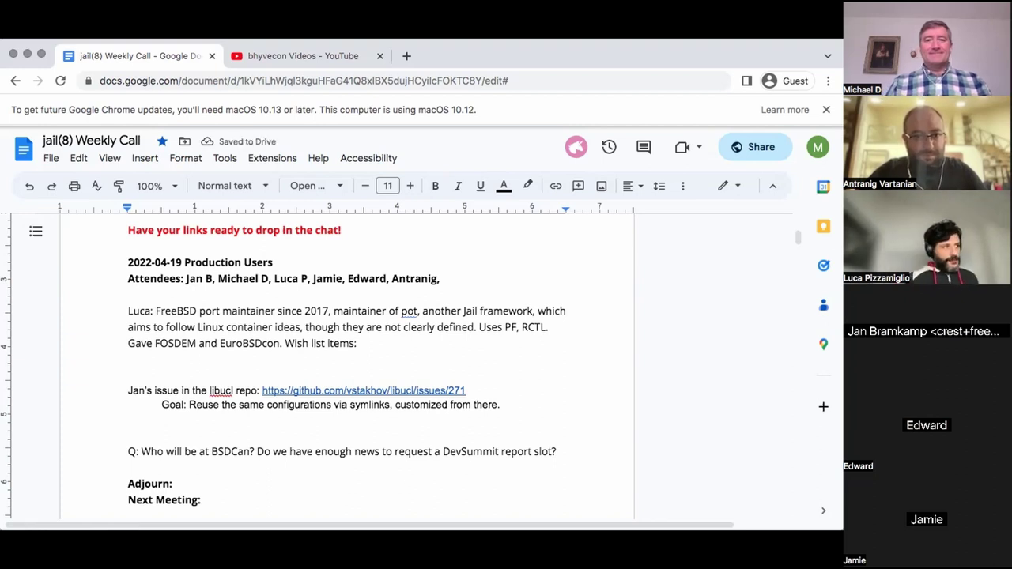
pyautogui.write('1. ')
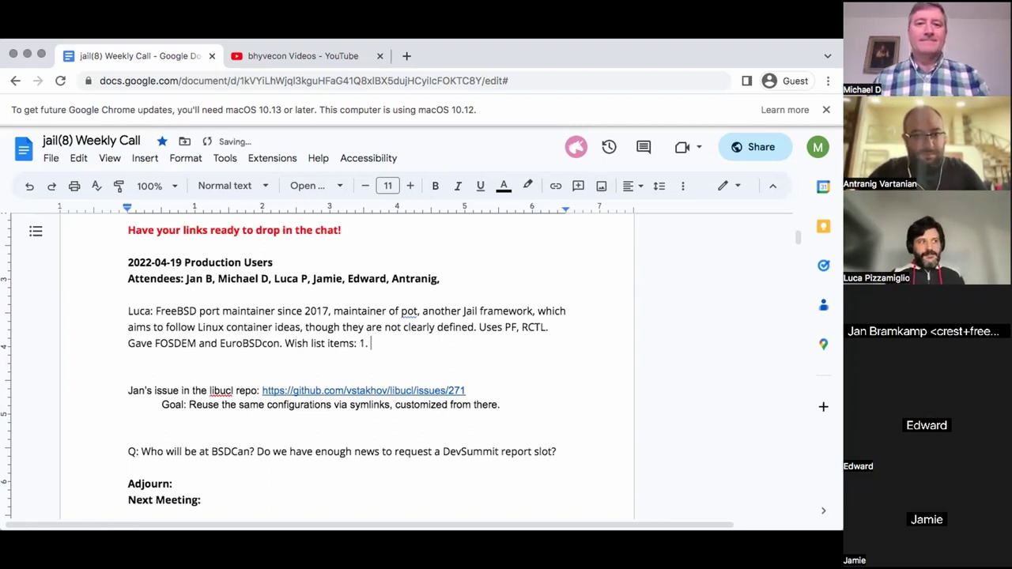
pyautogui.write('Define the')
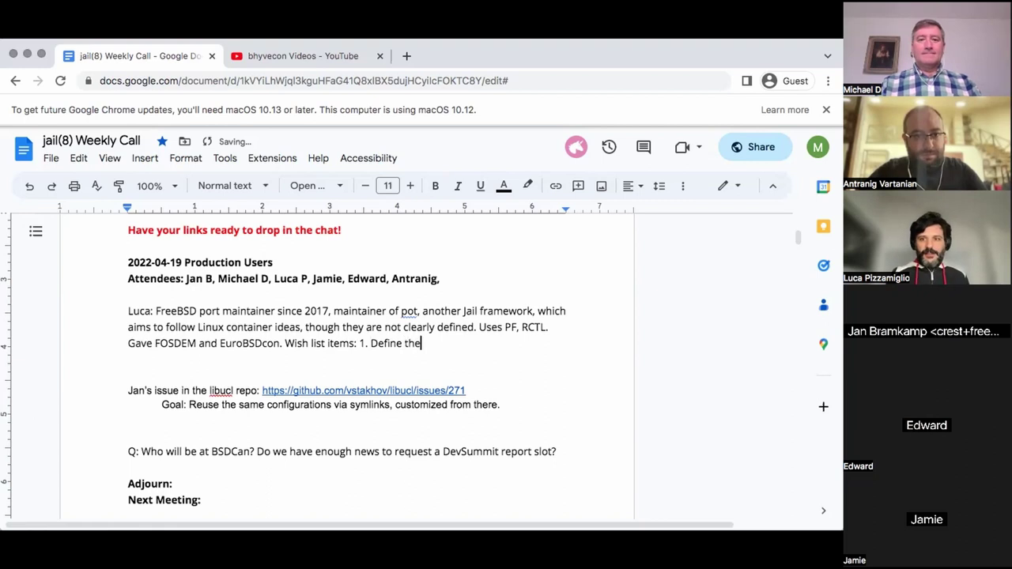
pyautogui.write(' conce')
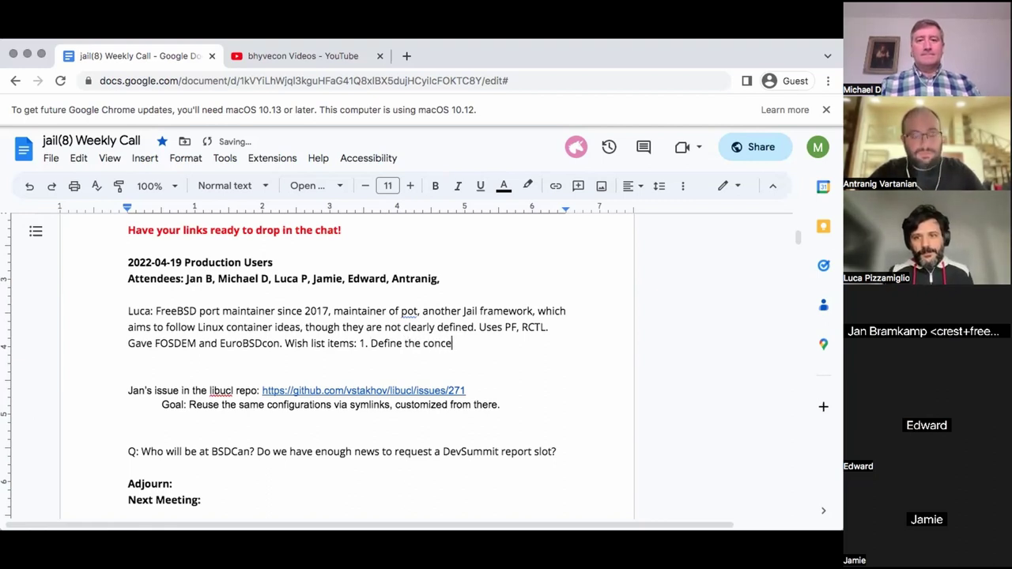
pyautogui.write('pt of a jail image.')
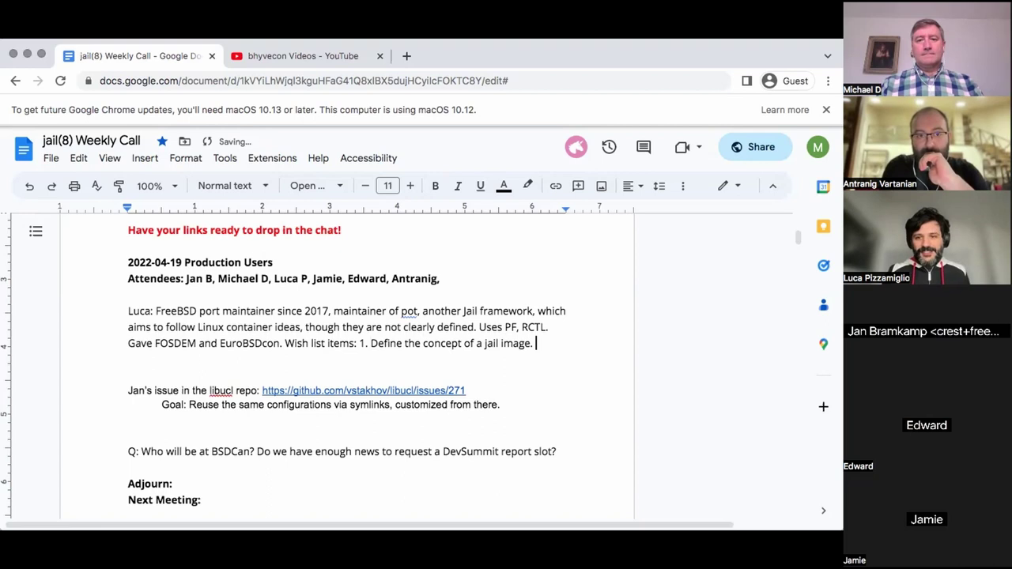
pyautogui.write('Download and runa')
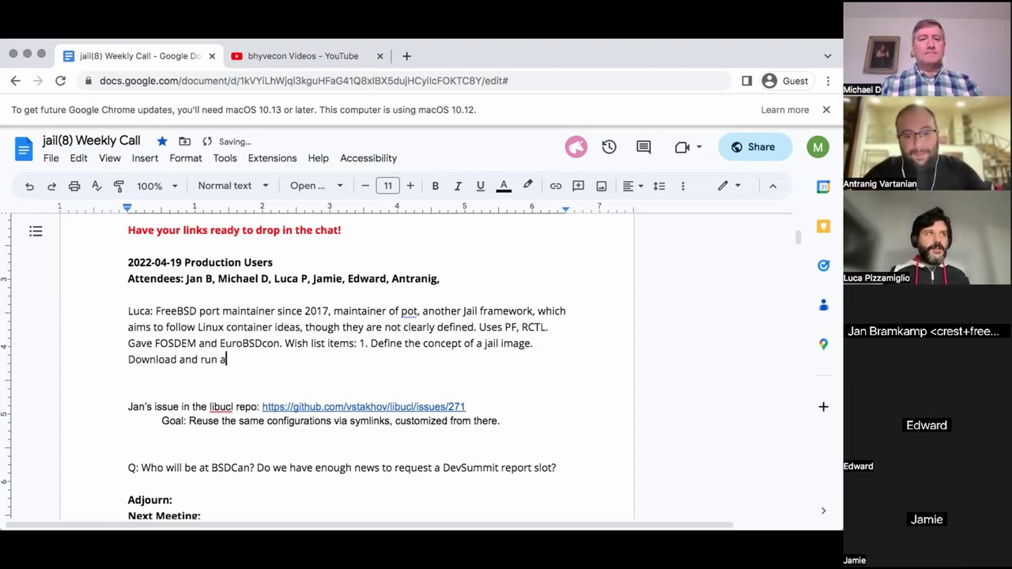
pyautogui.write('pre-packa')
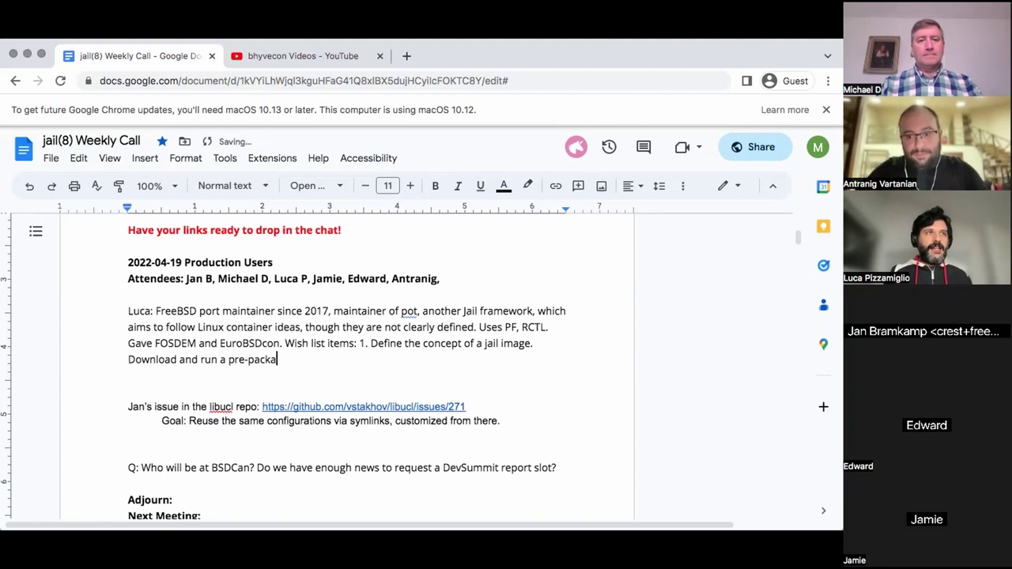
pyautogui.write('ged jail')
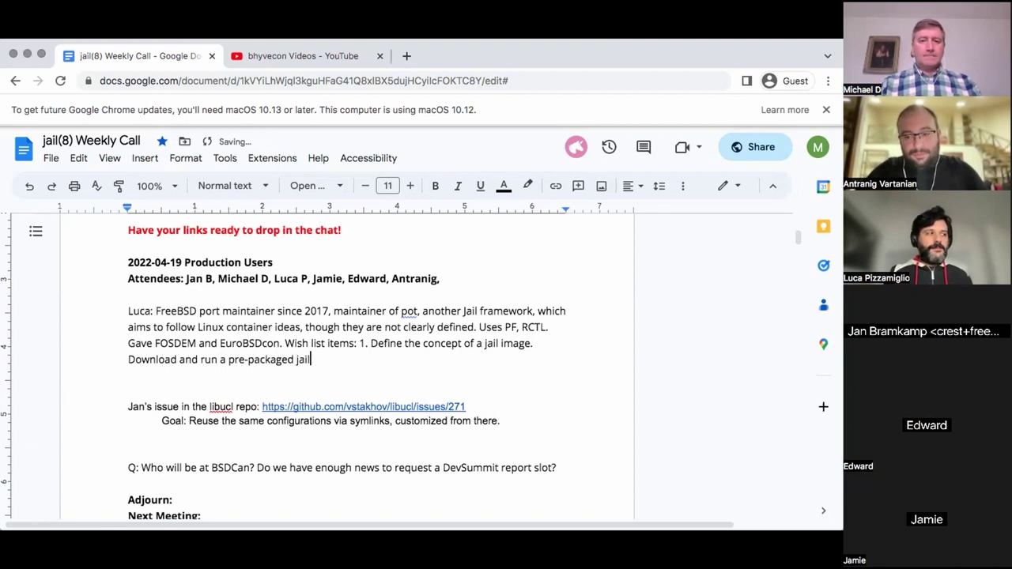
pyautogui.write(' image.')
# - Remove the inline '1.' and move 'Wish list items:' and the first item onto separate lines
pyautogui.click(366, 343)
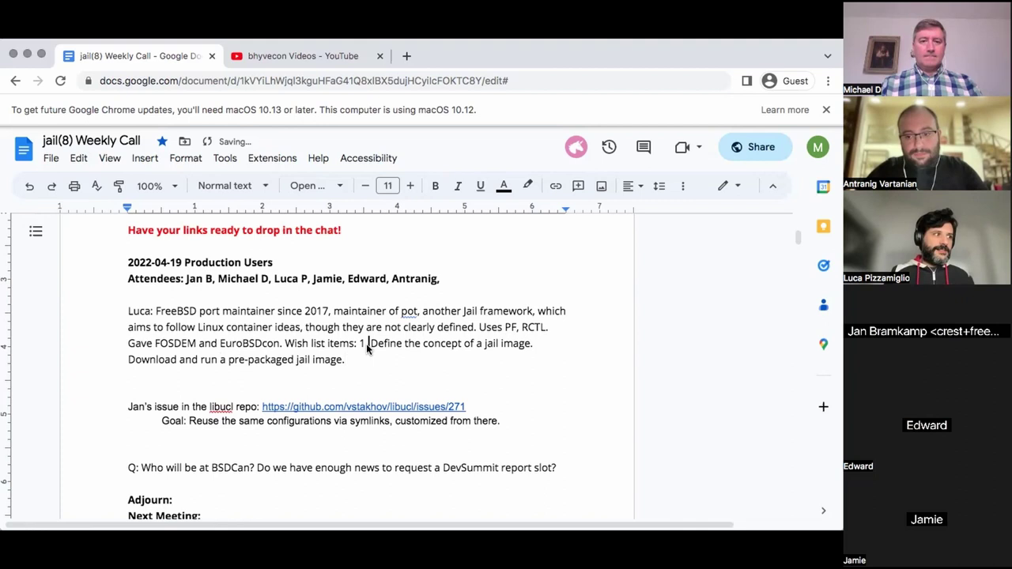
pyautogui.press('BackSpace')
pyautogui.press('BackSpace')
pyautogui.press('BackSpace')
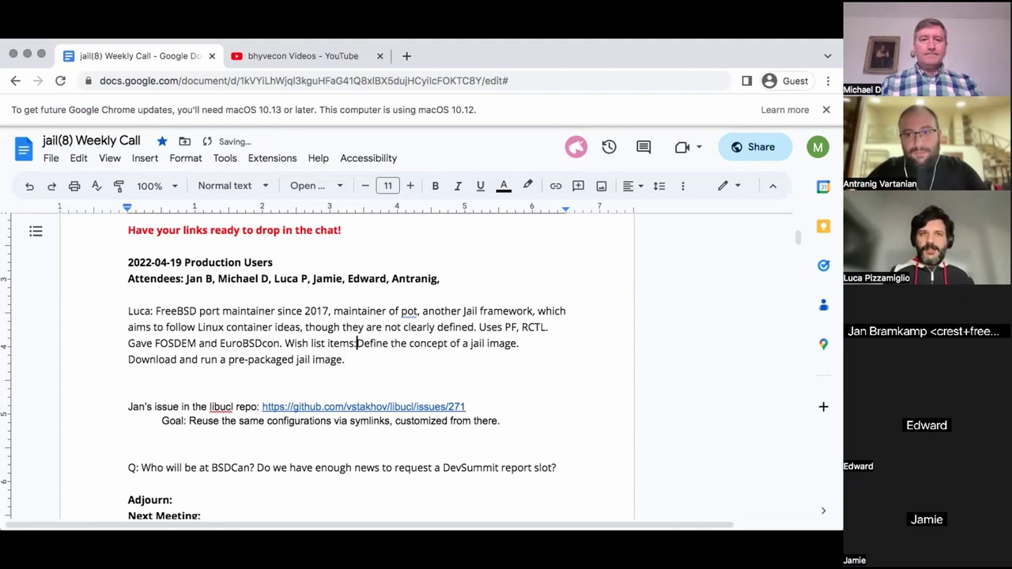
pyautogui.click(285, 343)
pyautogui.press('Return')
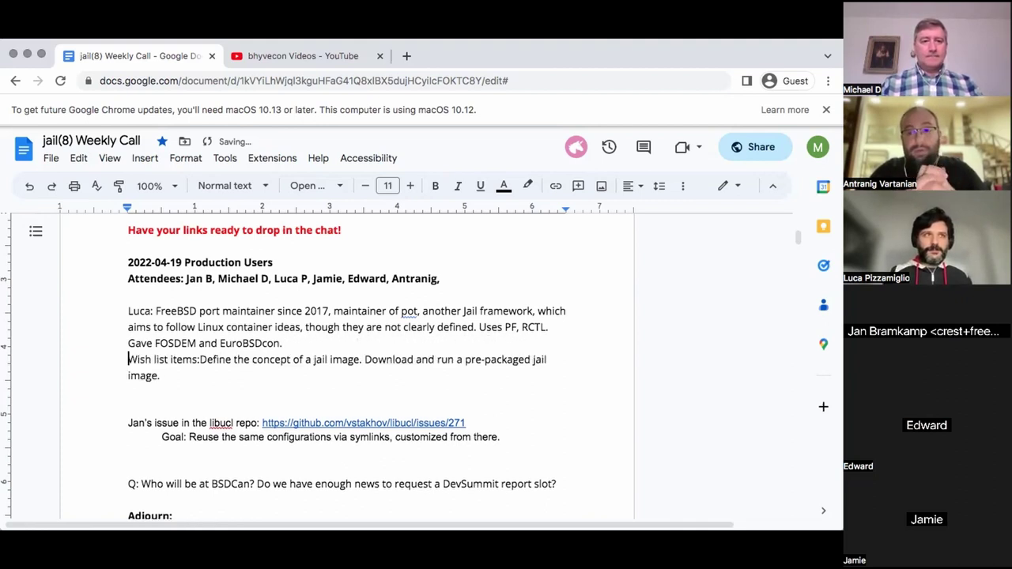
pyautogui.press('Return')
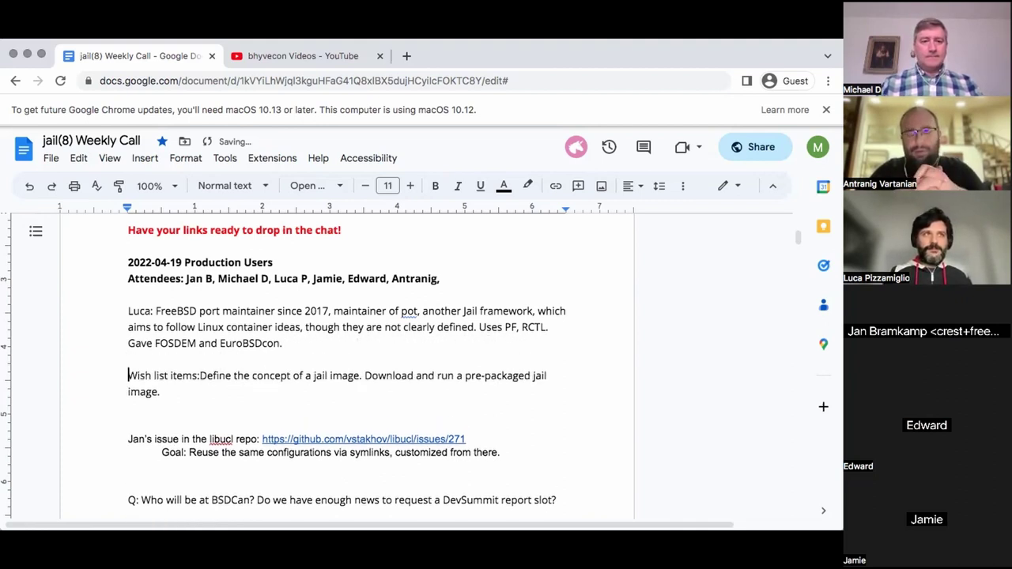
pyautogui.click(201, 376)
pyautogui.press('Return')
pyautogui.press('Return')
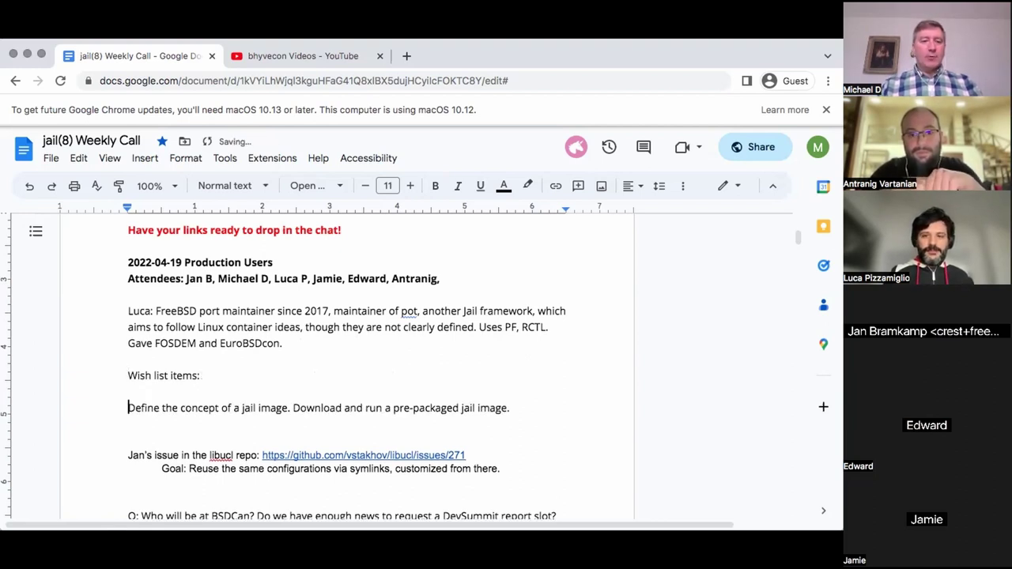
# - Start an auto-numbered list and add to item 1 that Pot's dataset-based image concept isn't OCI compliant
pyautogui.write('1. ')
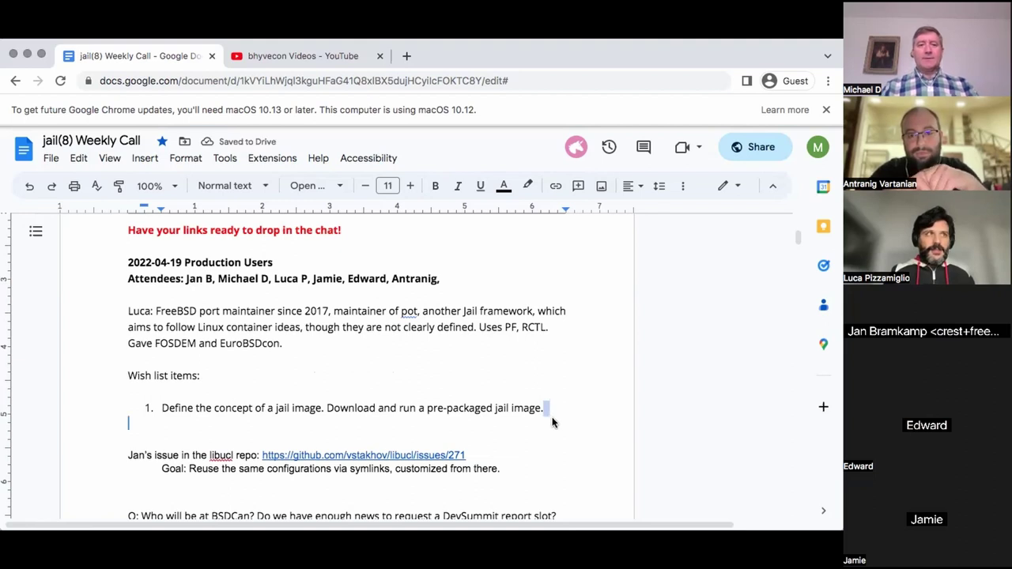
pyautogui.write('2.')
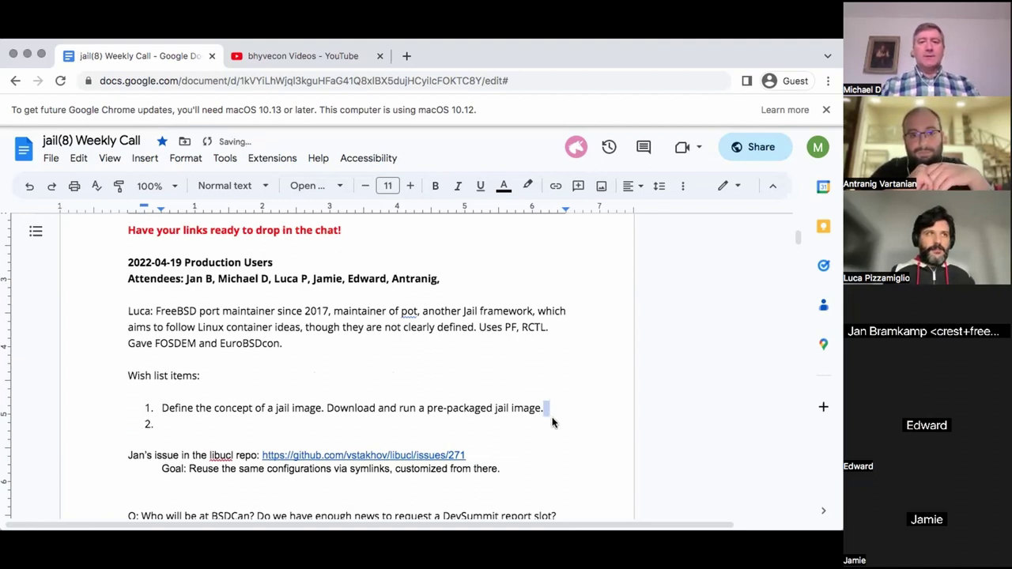
pyautogui.click(552, 407)
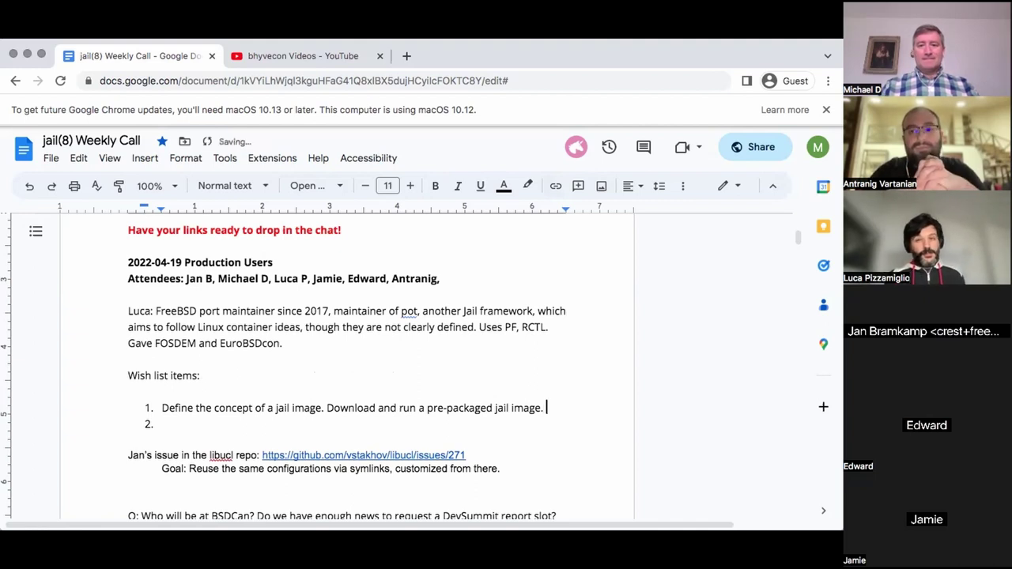
pyautogui.write('Pot ')
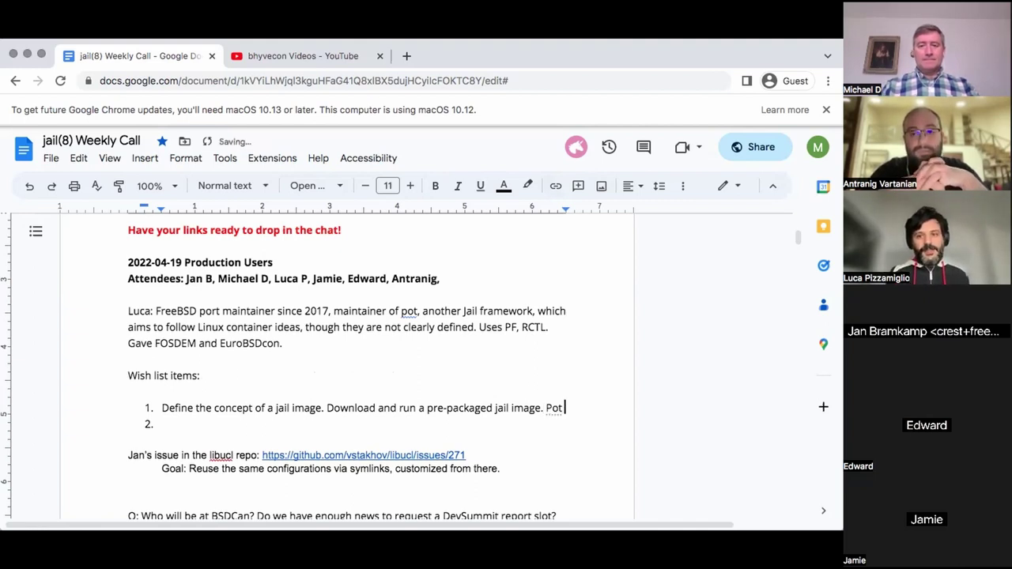
pyautogui.write('supports this ')
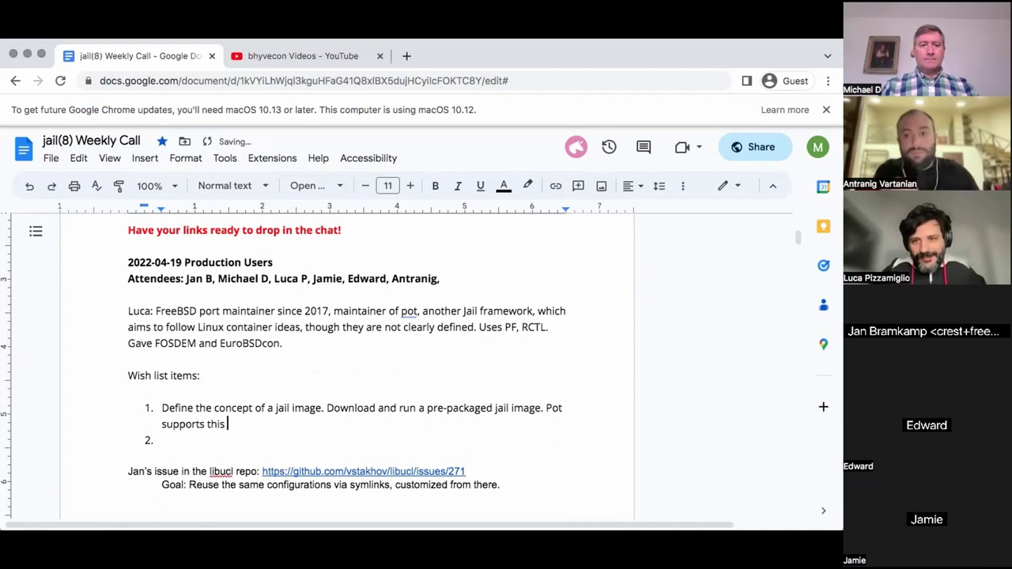
pyautogui.write('via its own')
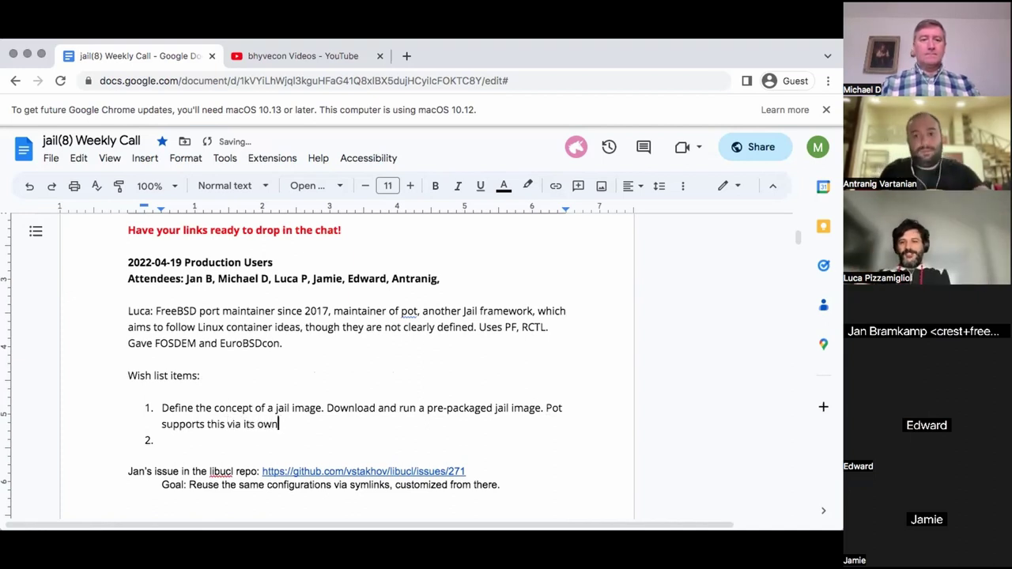
pyautogui.write(' image solution')
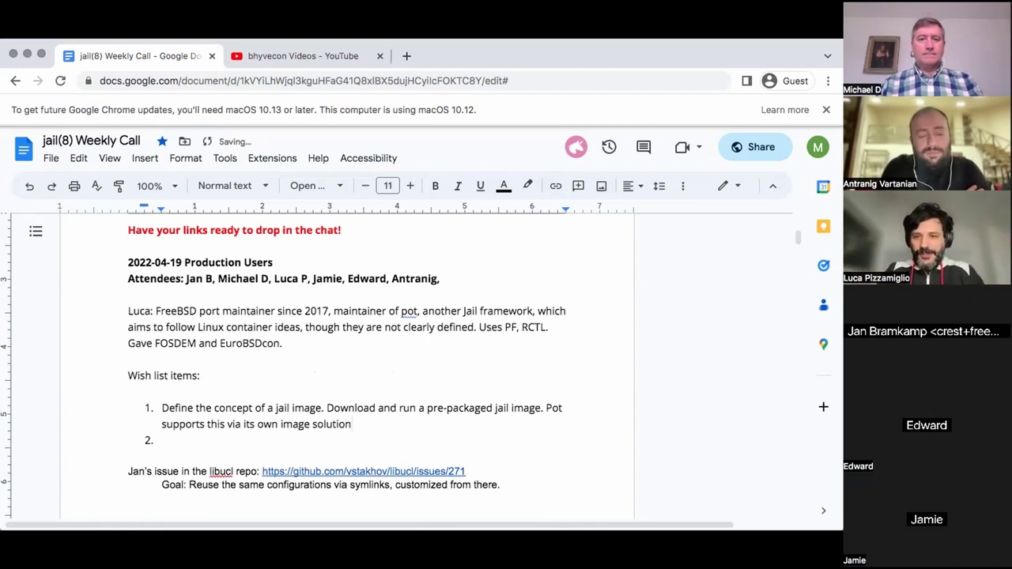
pyautogui.write('/concept')
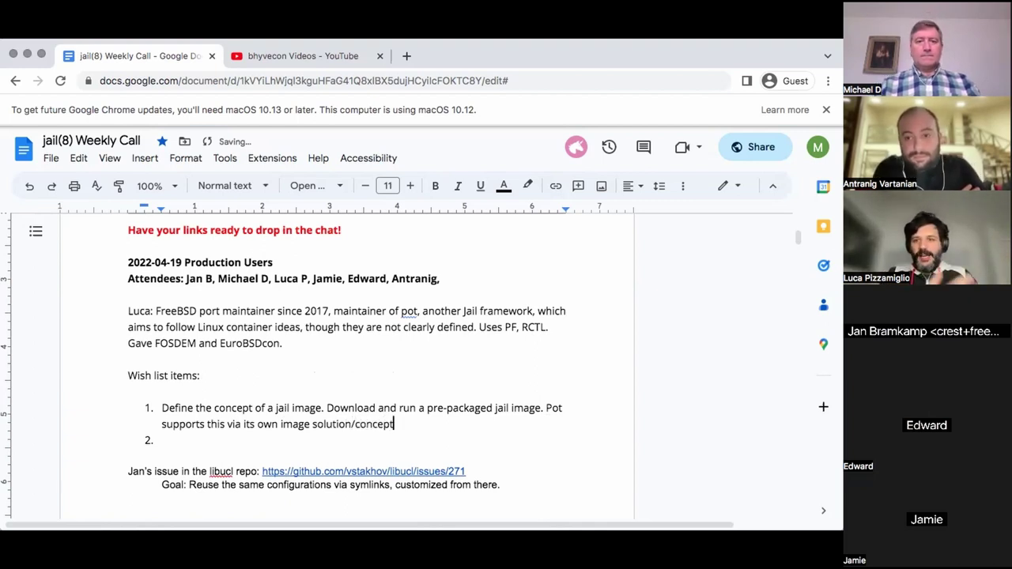
pyautogui.write(". It's a dataset bu")
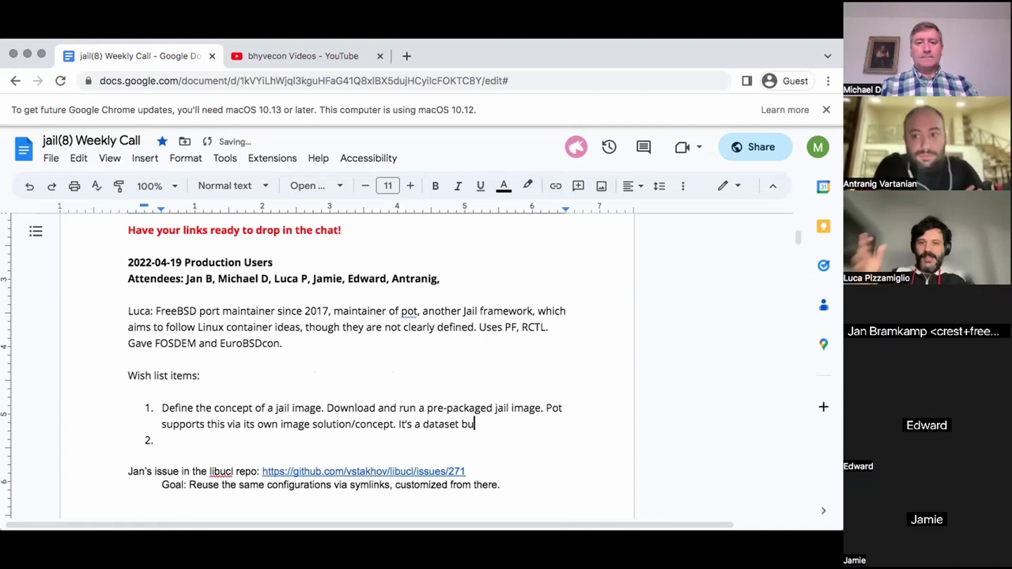
pyautogui.write('t not OCI co')
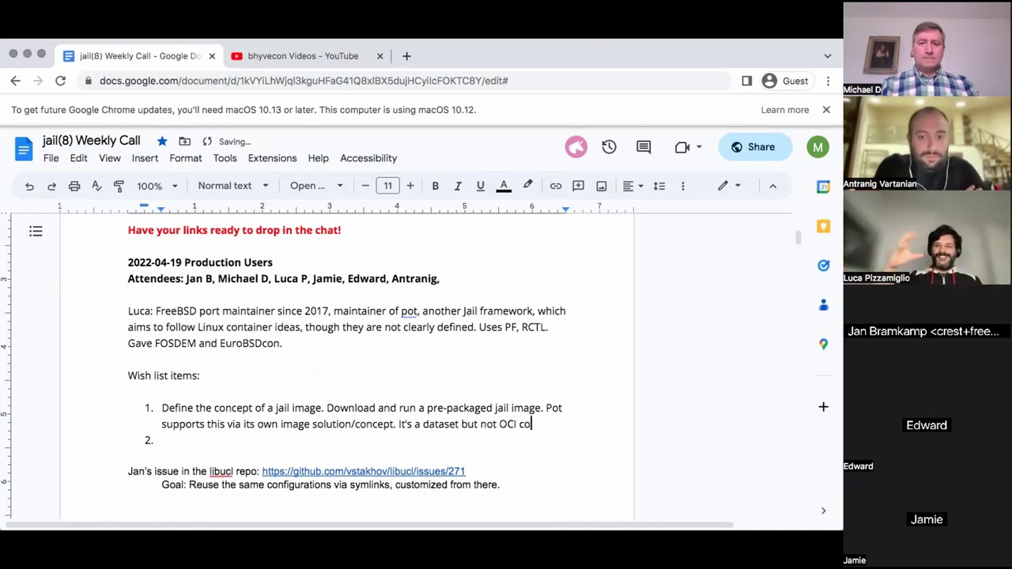
pyautogui.write('mpliant')
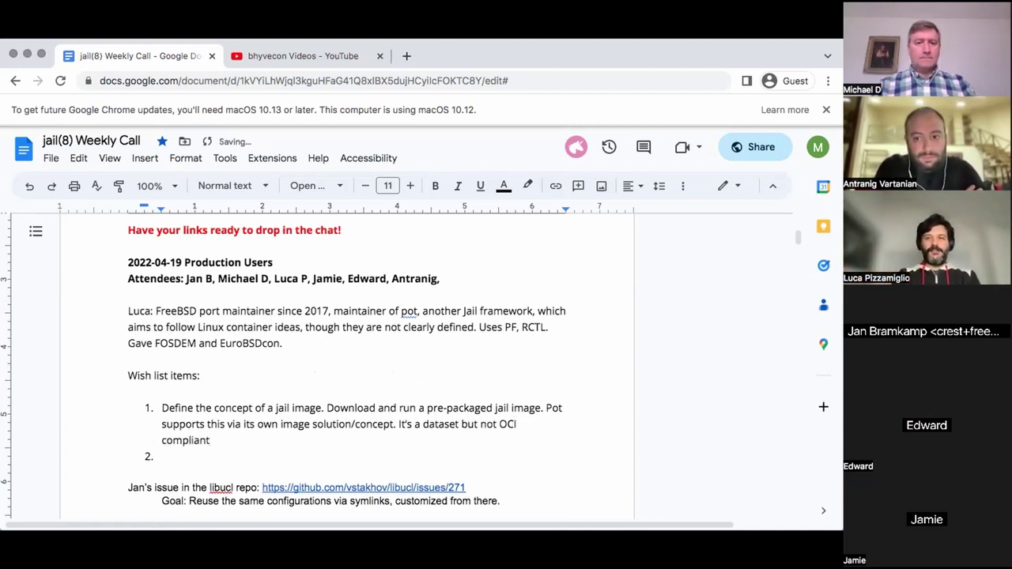
pyautogui.write(' or ')
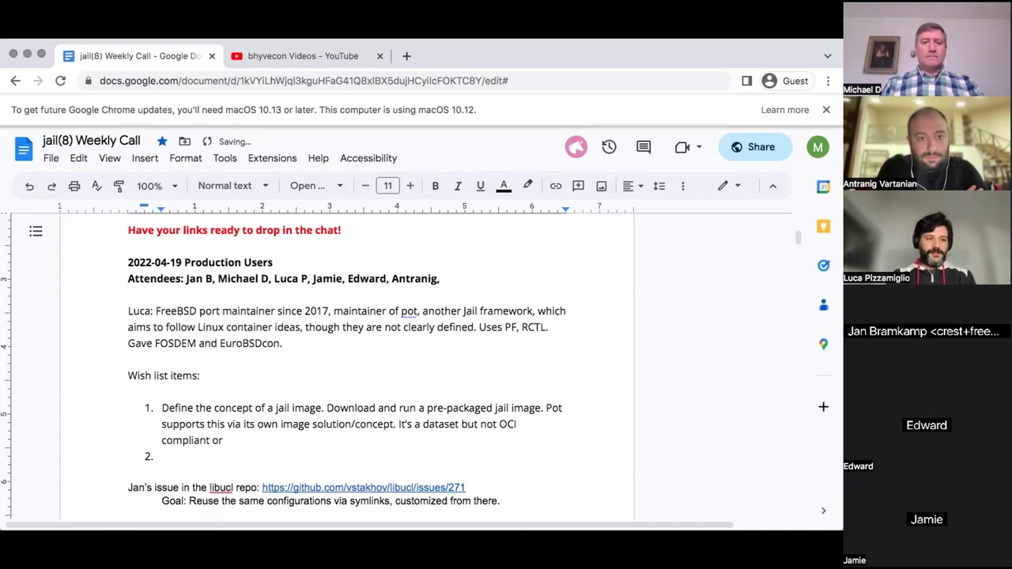
pyautogui.write('has layers')
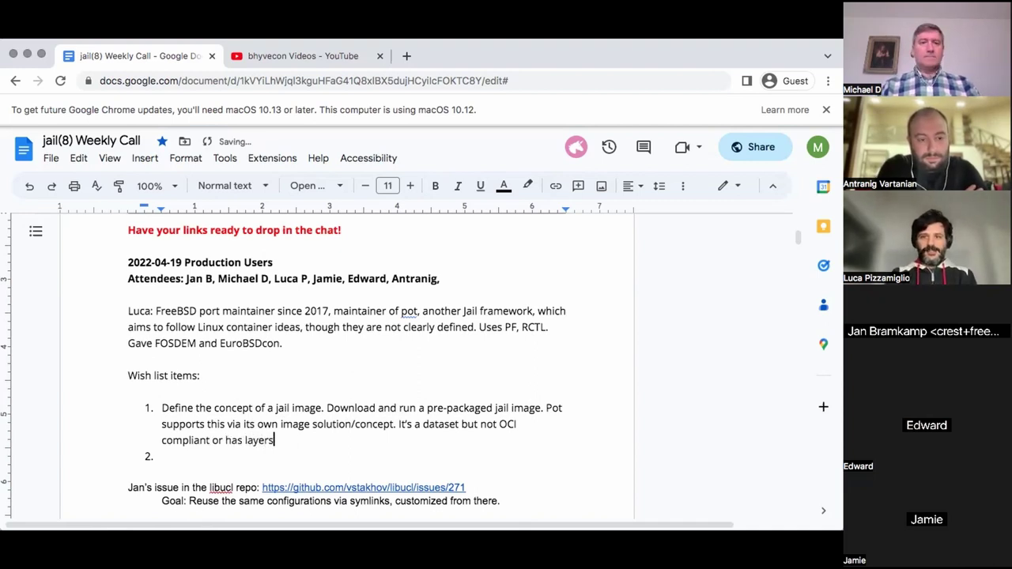
pyautogui.write('.')
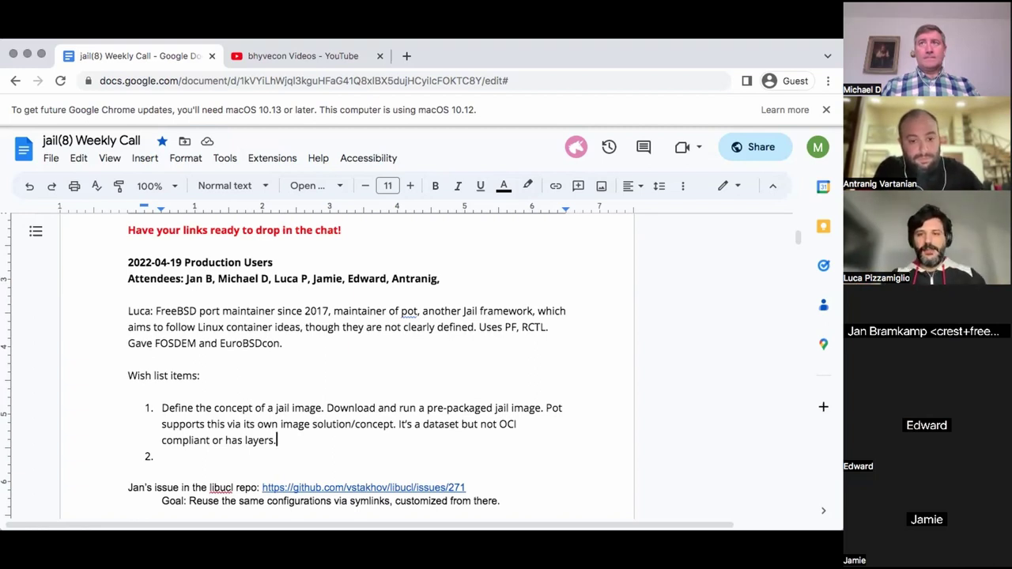
pyautogui.click(313, 348)
# - Paste the EuroBSDcon 2022 talk title on a new line below the background paragraph
pyautogui.press('Return')
pyautogui.press('Return')
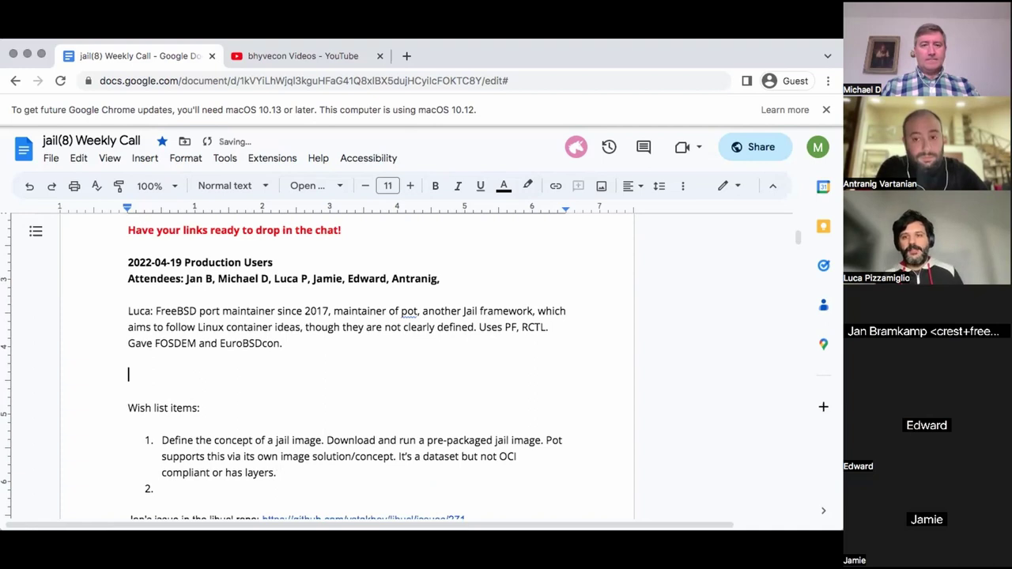
pyautogui.write('How far a naive FreeBSD container implementation can go - Luca Pizzamiglio - EuroBSDcon 2022')
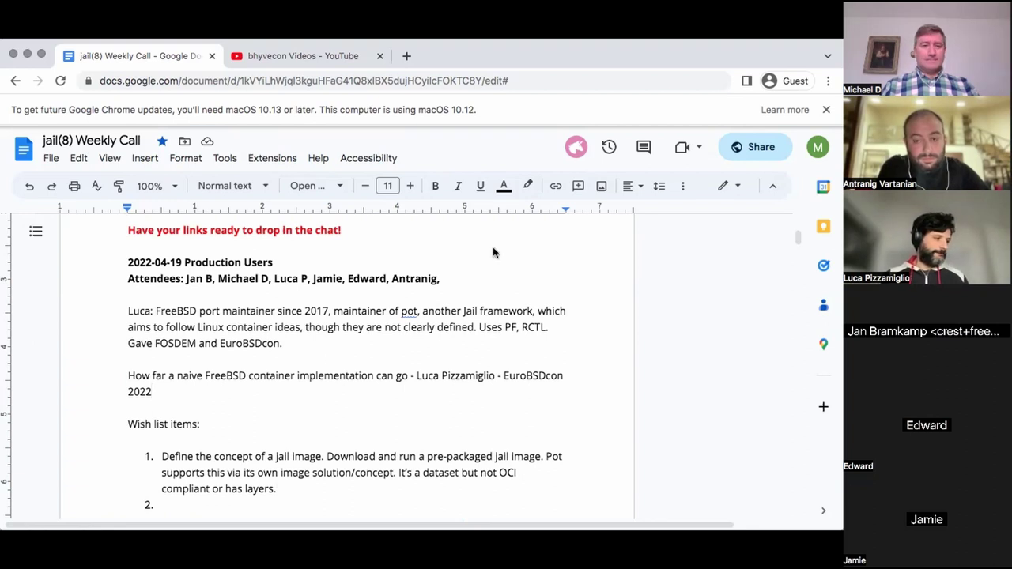
pyautogui.click(504, 376)
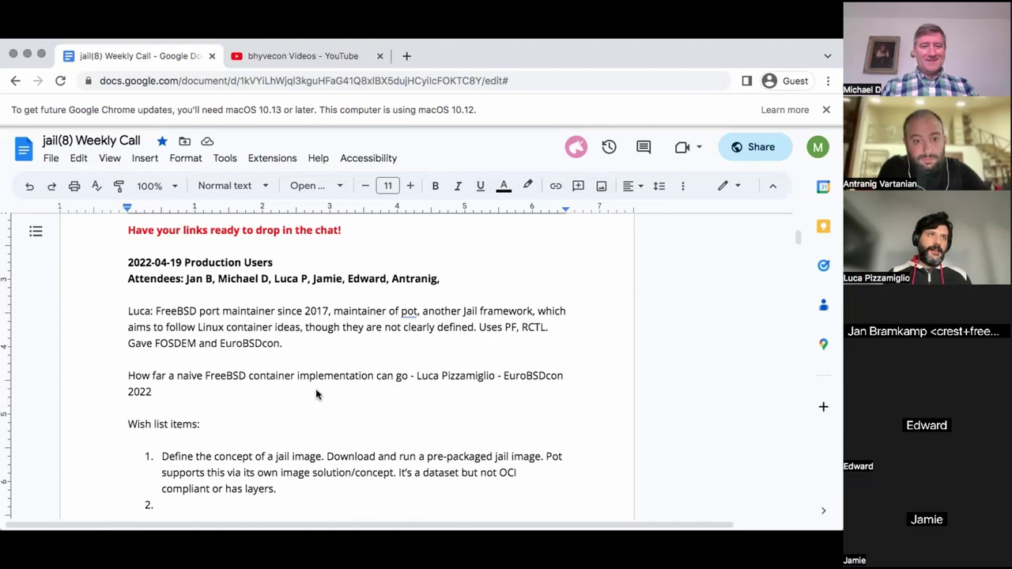
pyautogui.scroll(-2, 316, 388)
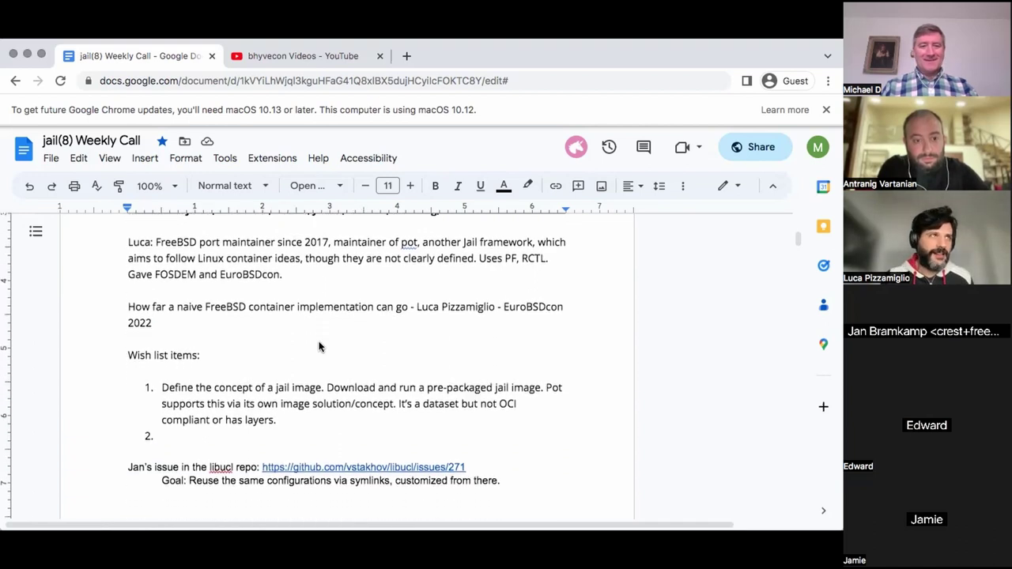
pyautogui.scroll(-1, 318, 346)
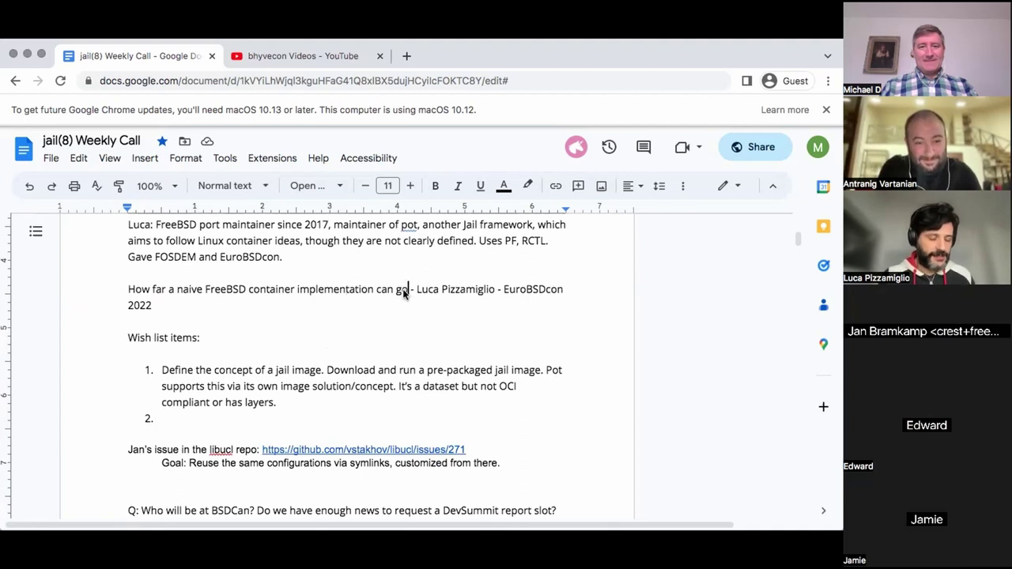
# - Link 'How far a naive FreeBSD container implementation can go' to its YouTube video URL
pyautogui.moveTo(403, 293); pyautogui.dragTo(128, 291)
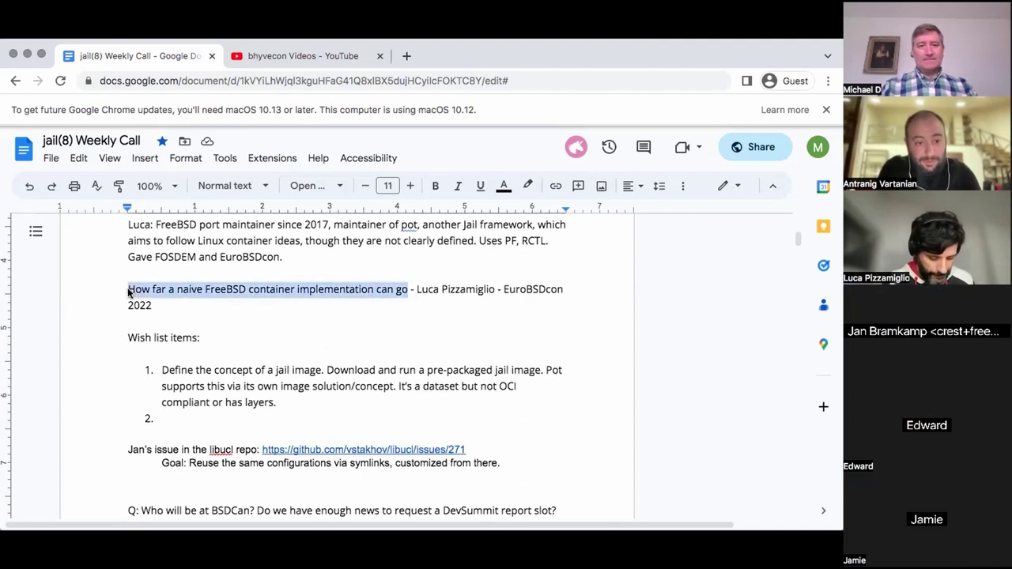
pyautogui.hotkey('ctrl', 'k')
pyautogui.hotkey('ctrl', 'v')
pyautogui.press('Return')
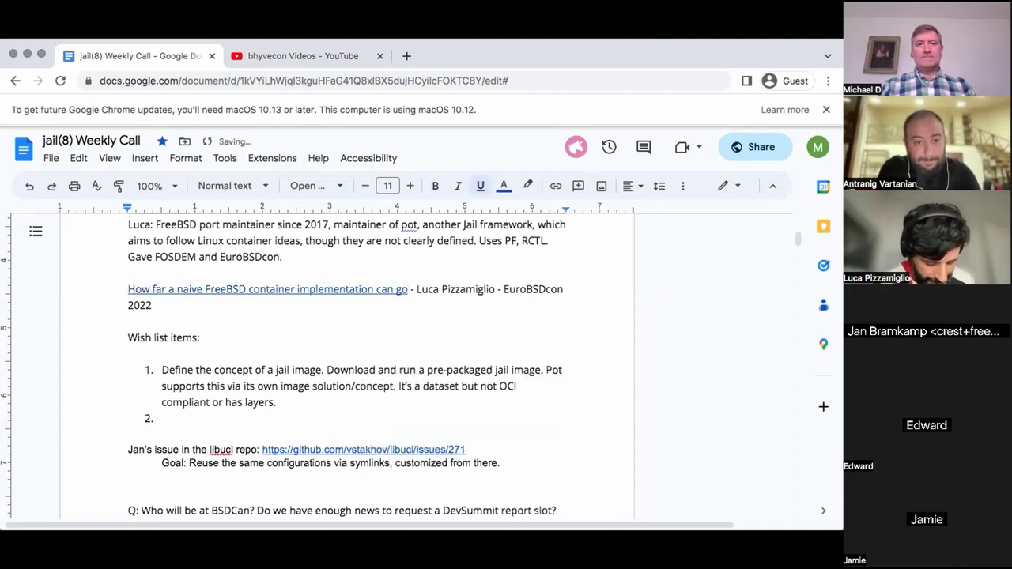
pyautogui.scroll(-1, 222, 388)
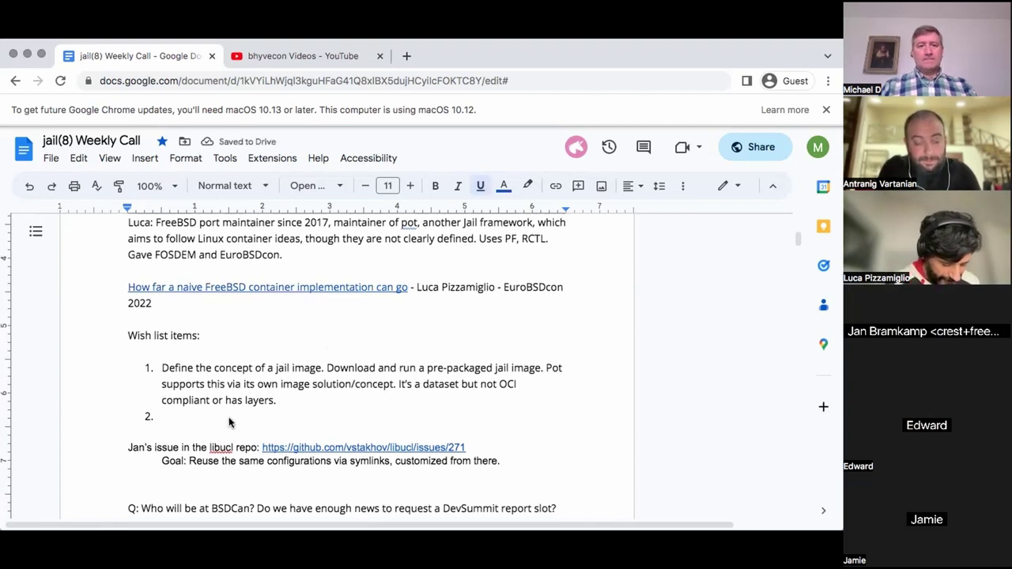
pyautogui.click(229, 421)
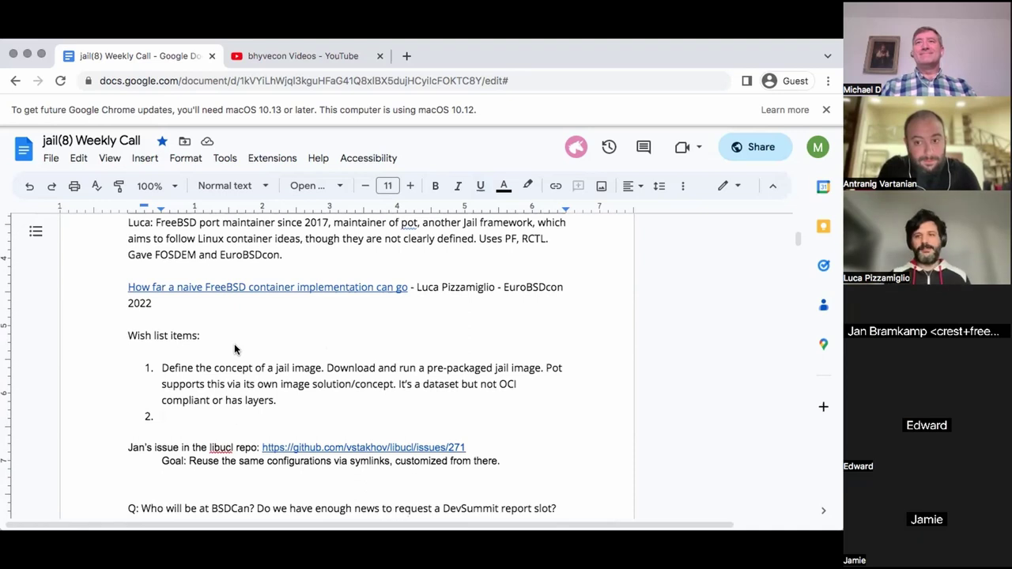
# - Write wish item 2: 'A jail daemon that supervises the lifecycle of a Jail.'
pyautogui.write('A jaile')
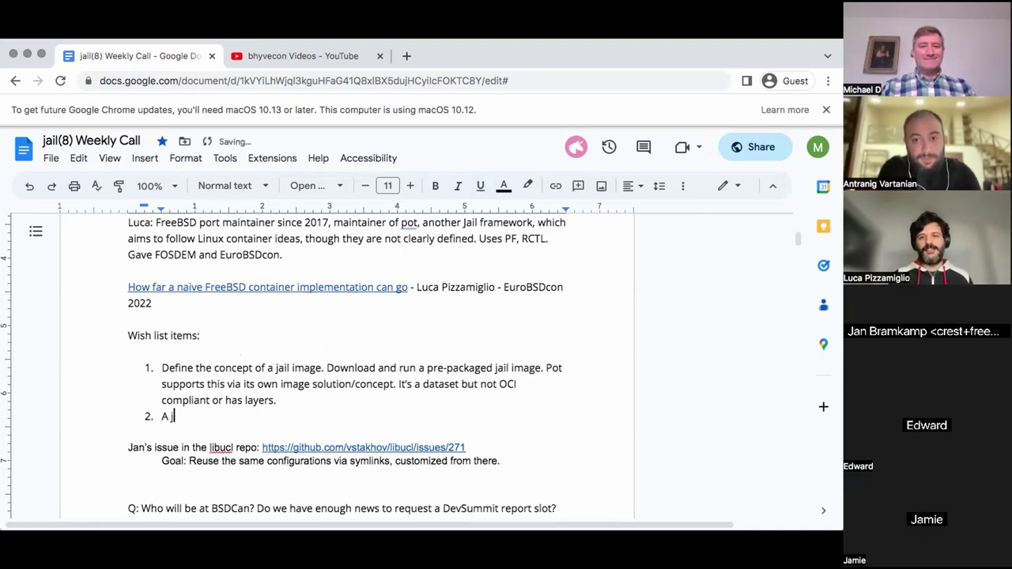
pyautogui.press('BackSpace')
pyautogui.press('BackSpace')
pyautogui.write('da')
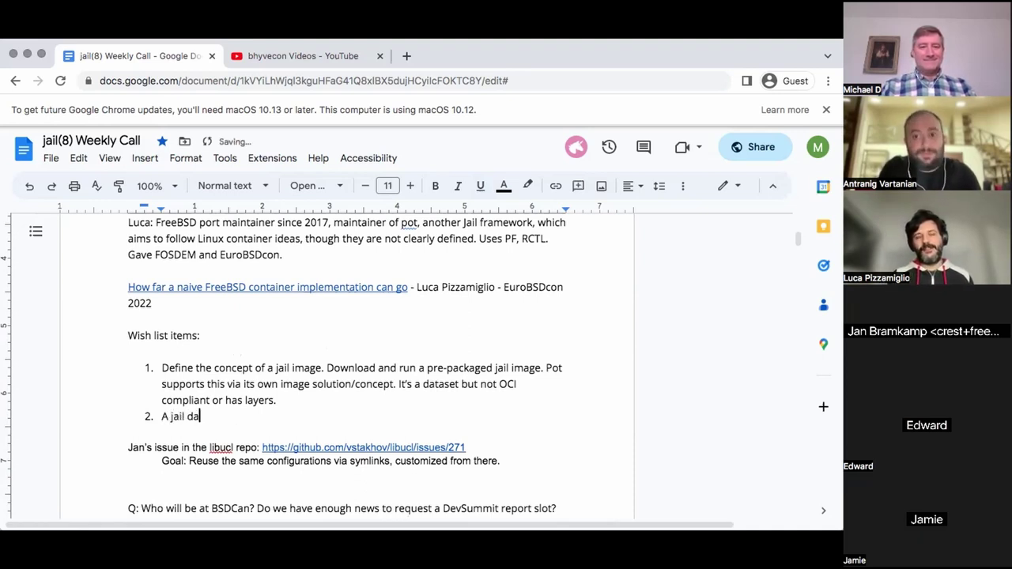
pyautogui.write('emon that superv')
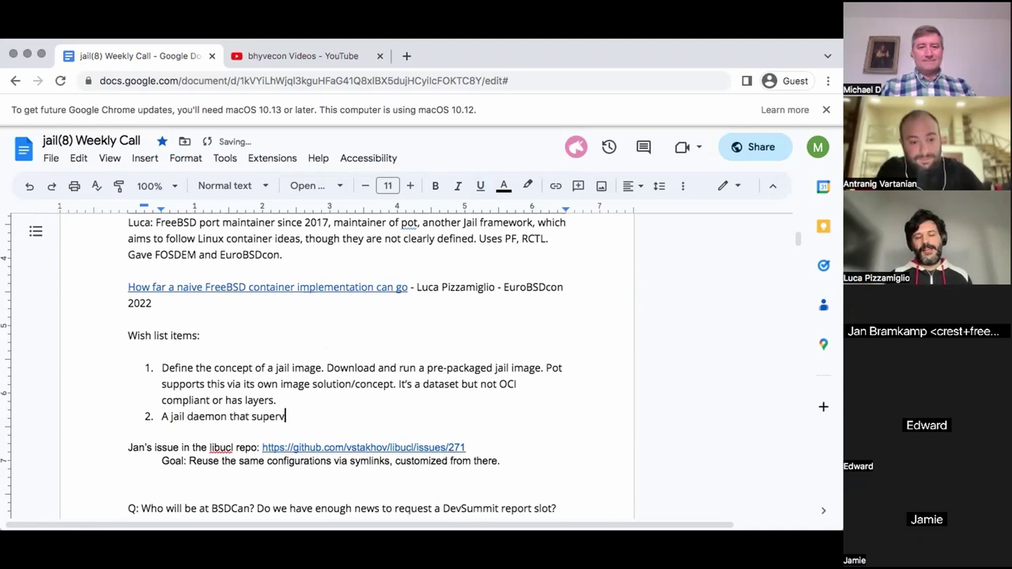
pyautogui.write('ises teh li')
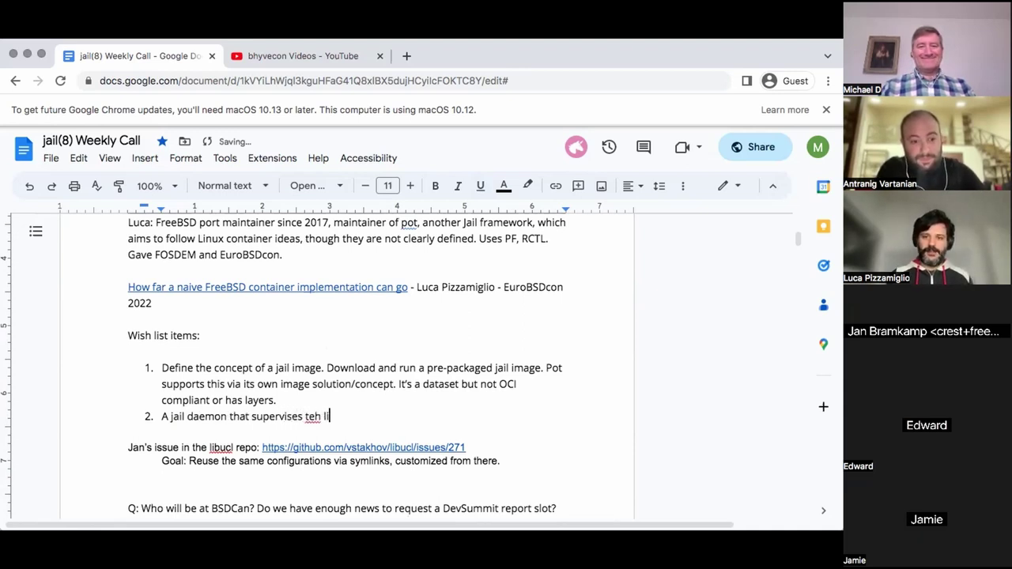
pyautogui.press('BackSpace')
pyautogui.press('BackSpace')
pyautogui.press('BackSpace')
pyautogui.press('BackSpace')
pyautogui.press('BackSpace')
pyautogui.write('he lifec')
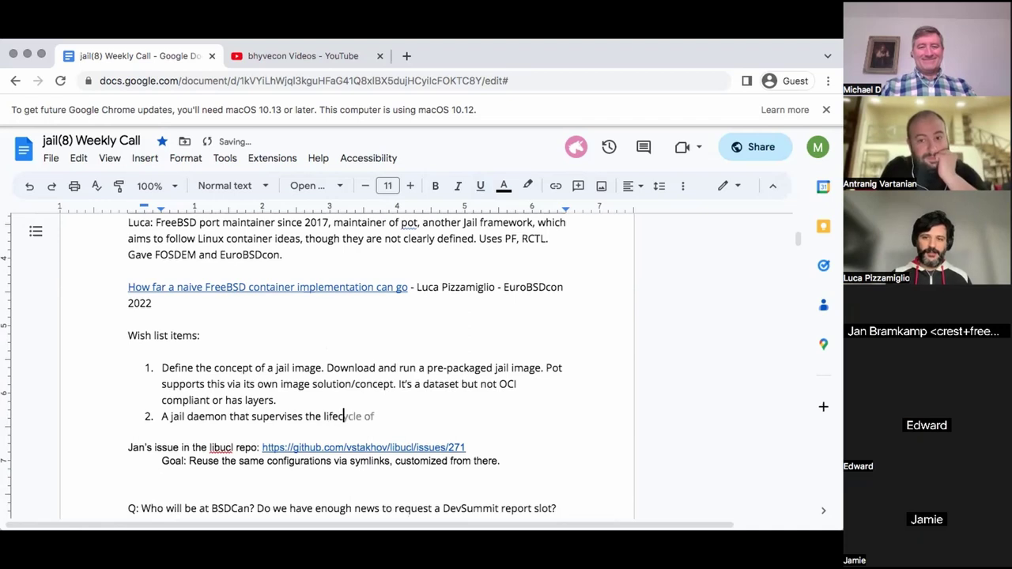
pyautogui.write('ycle of a jail.')
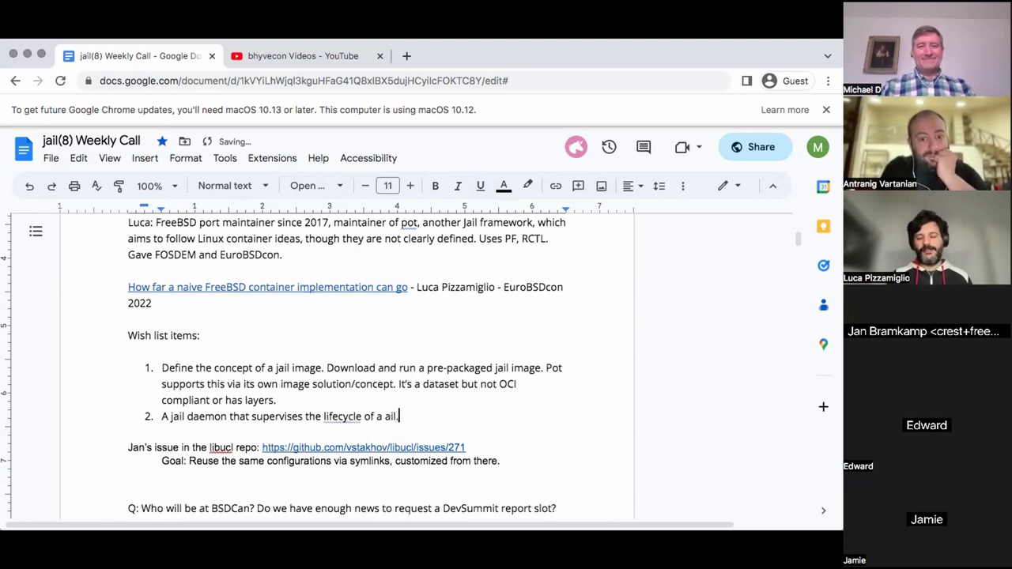
pyautogui.press('BackSpace')
pyautogui.press('BackSpace')
pyautogui.press('BackSpace')
pyautogui.press('BackSpace')
pyautogui.write('Jail. Curren')
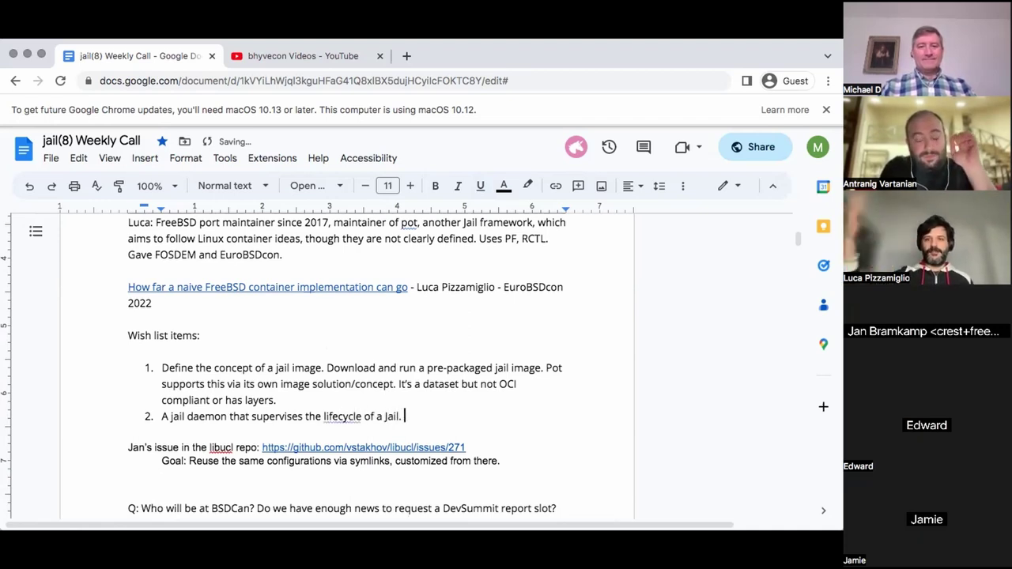
pyautogui.write('tly is')
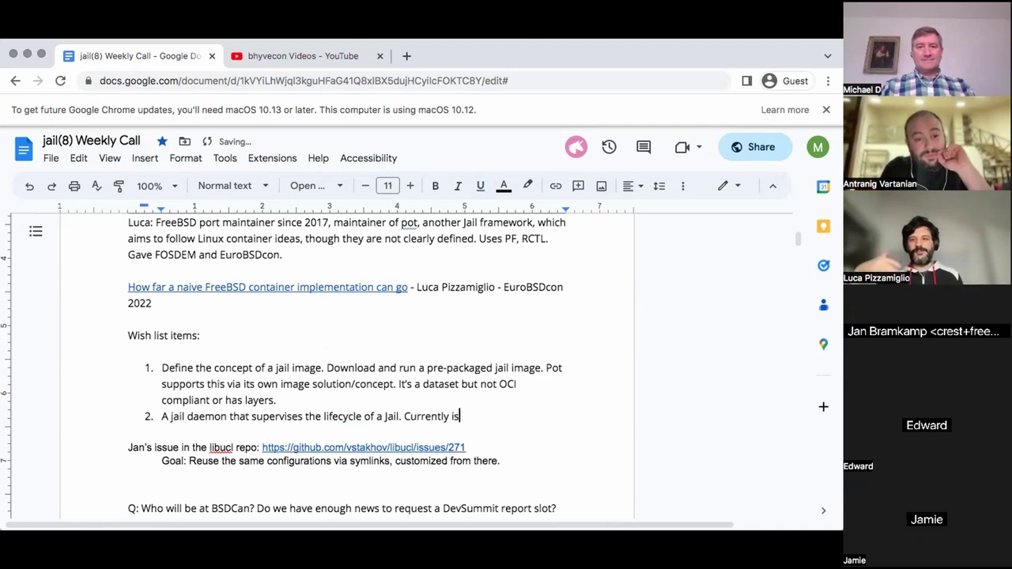
# - Add that everything is command-line based and 'stop' would not occur for an ephemeral jail
pyautogui.press('BackSpace')
pyautogui.press('BackSpace')
pyautogui.write('every')
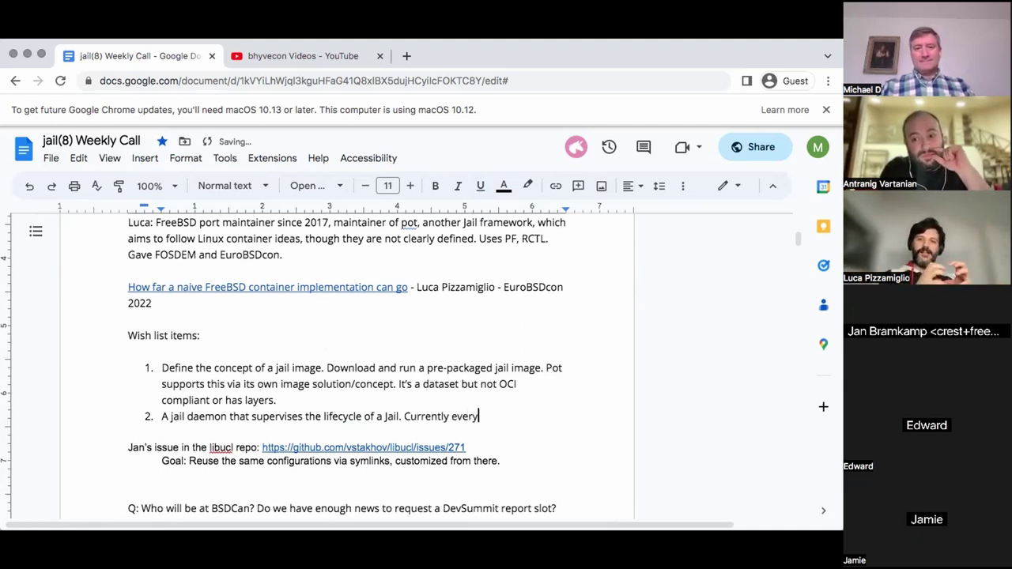
pyautogui.write('thing is command')
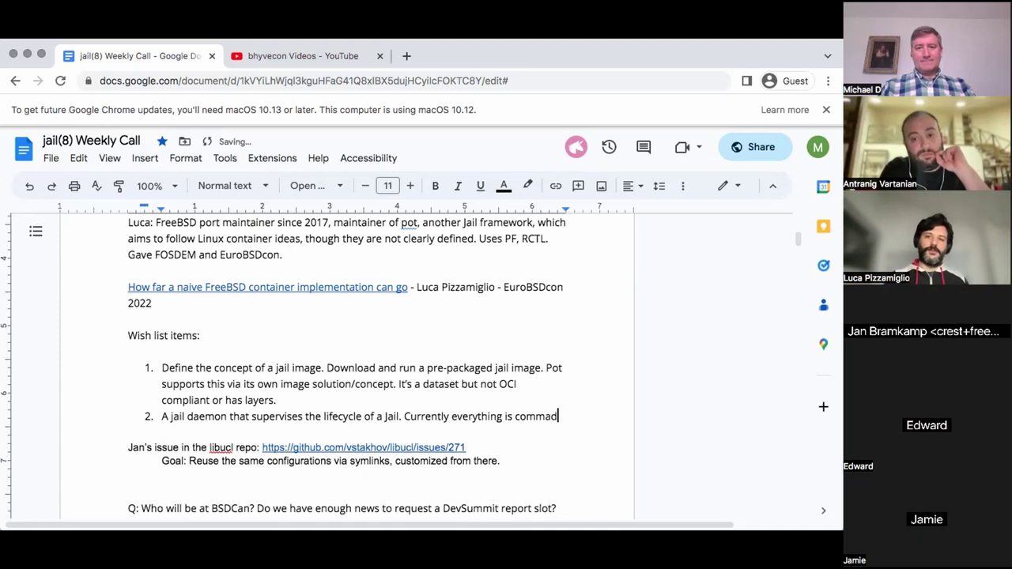
pyautogui.write('-line based.')
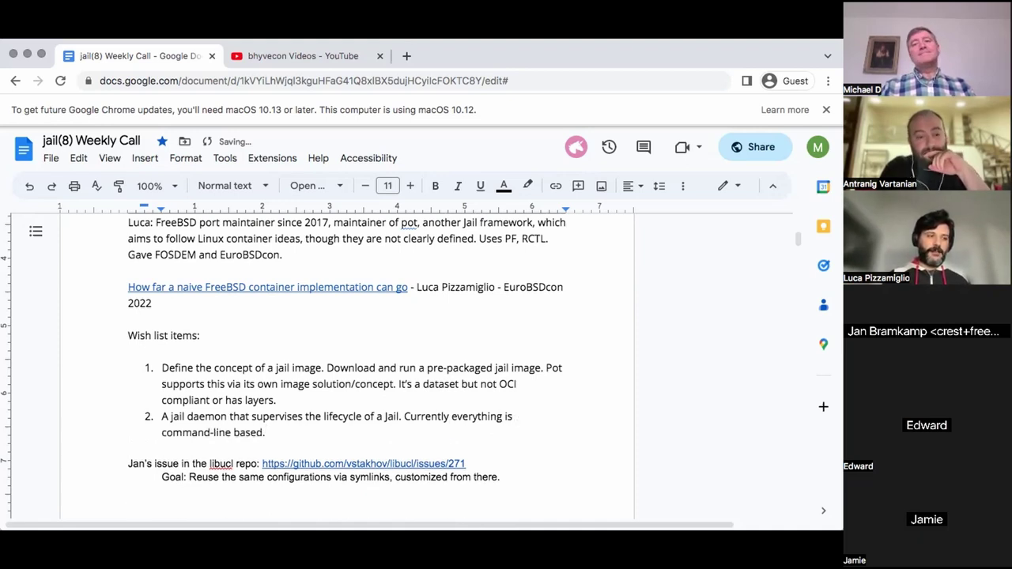
pyautogui.write(' There are ')
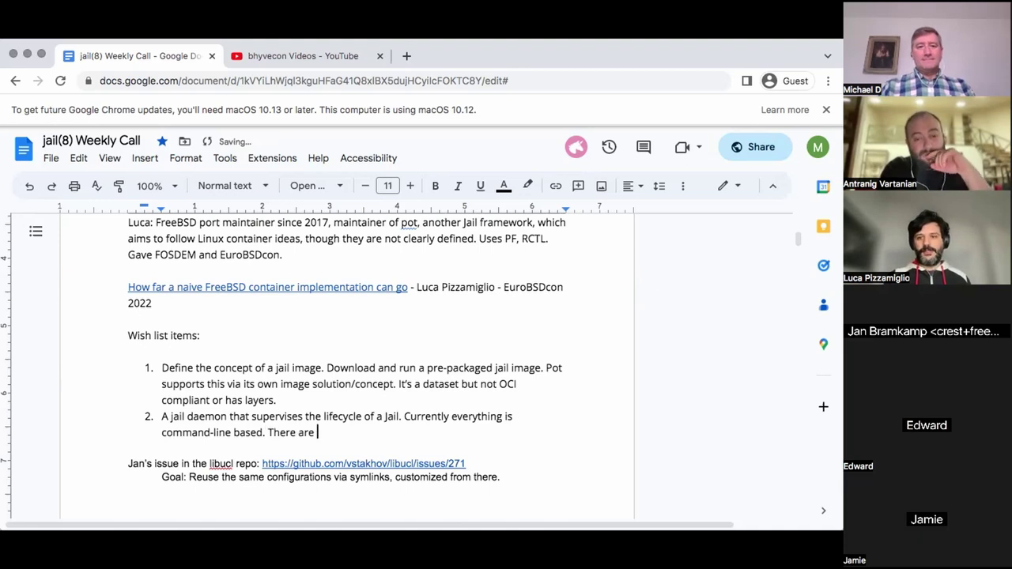
pyautogui.write('conflicting ')
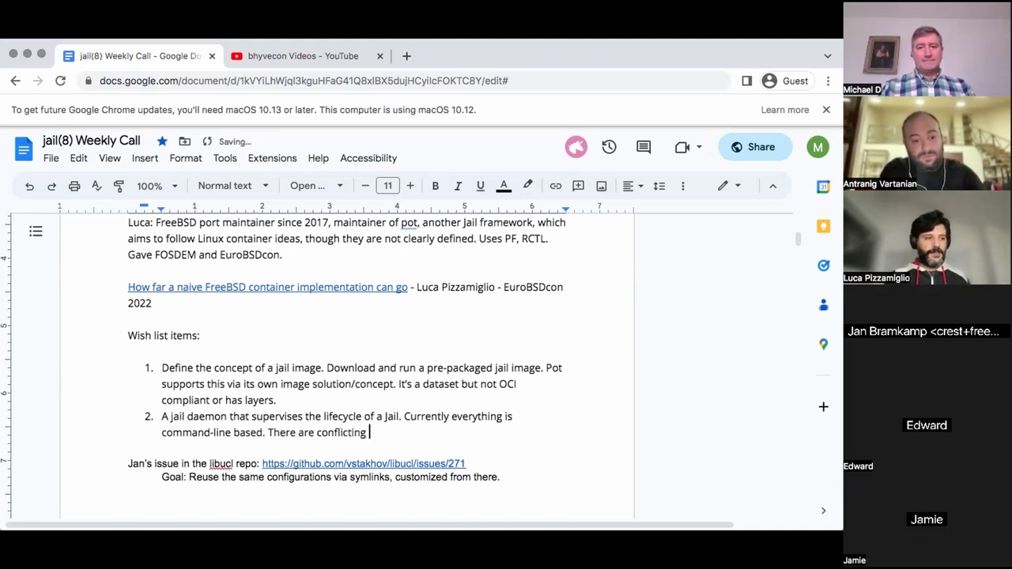
pyautogui.write('features c')
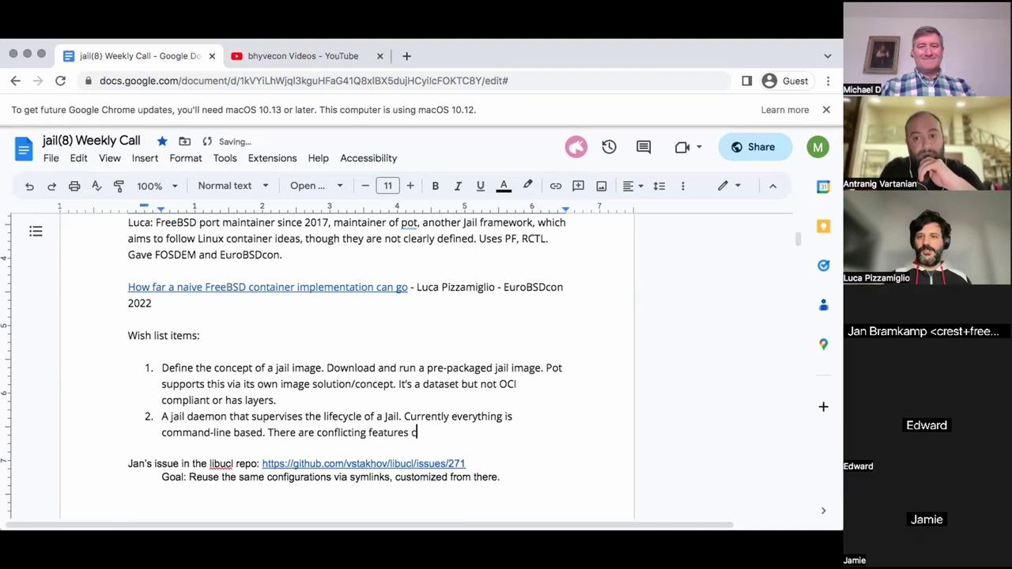
pyautogui.press('BackSpace')
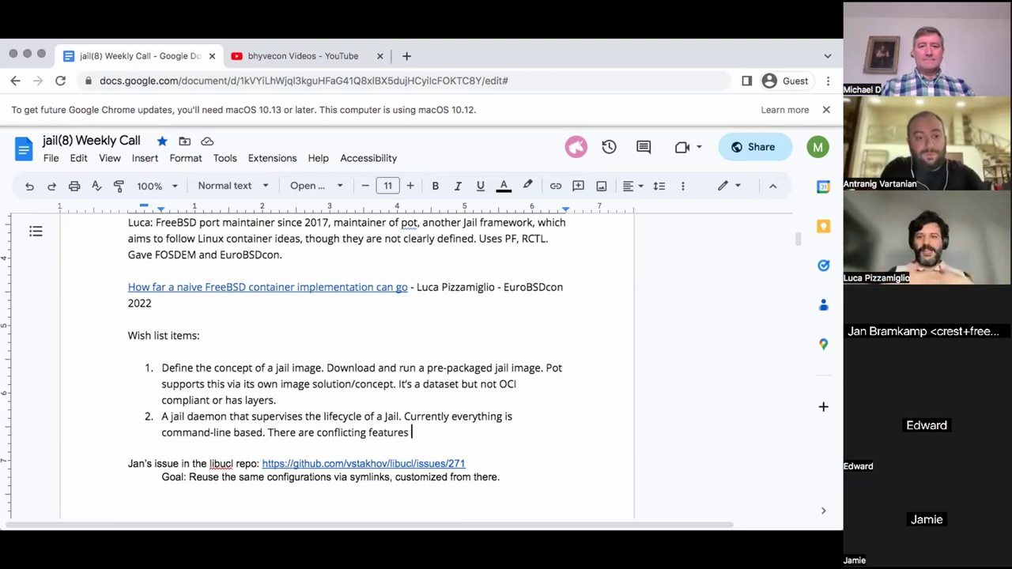
pyautogui.press('BackSpace')
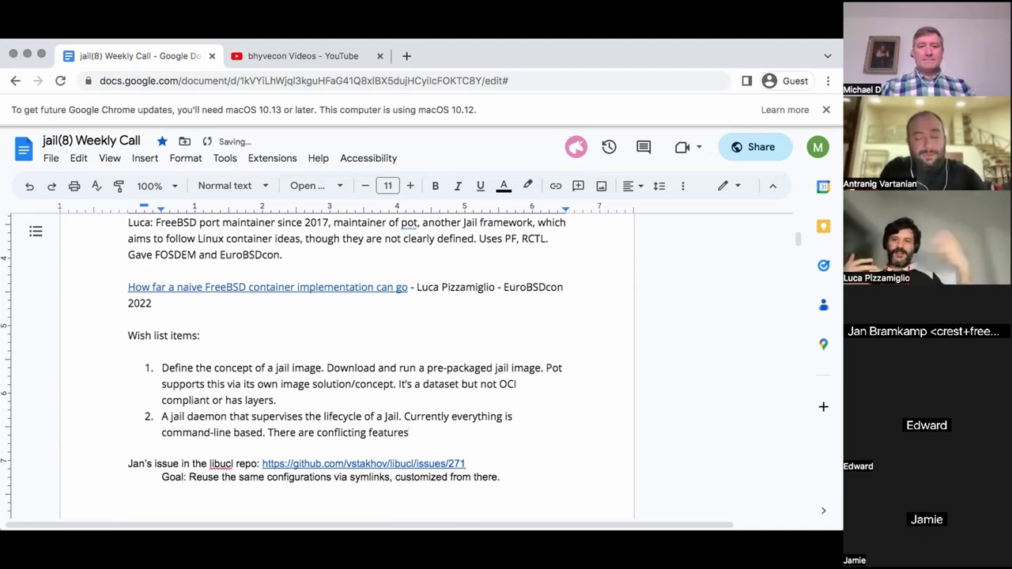
pyautogui.write(': ')
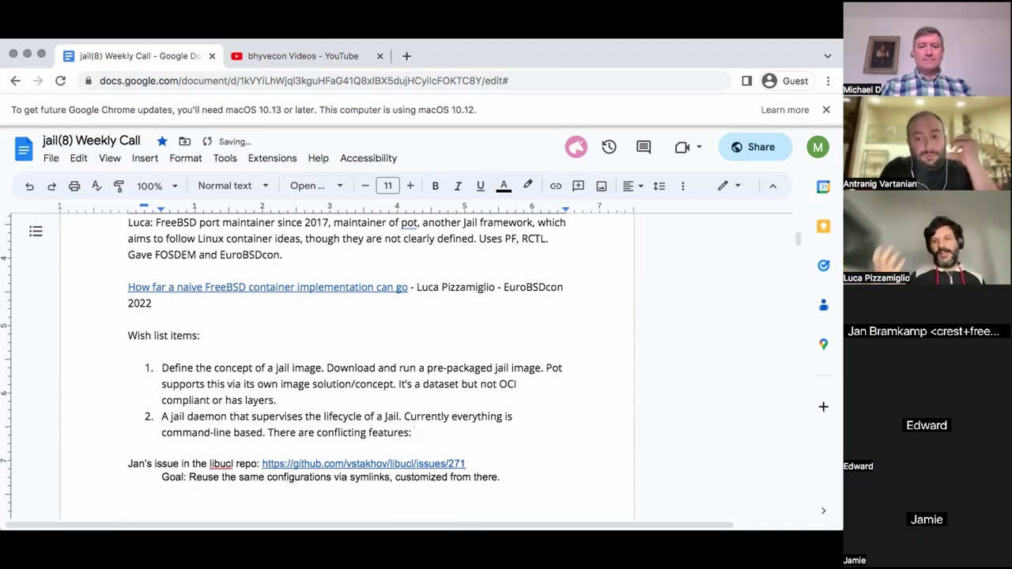
pyautogui.write('The "stop')
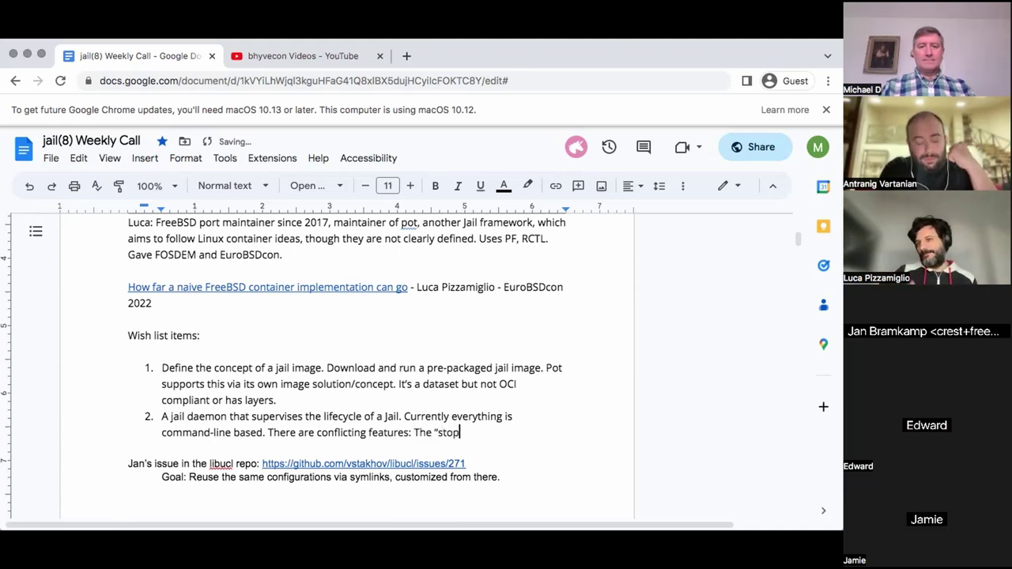
pyautogui.write('" would not occ')
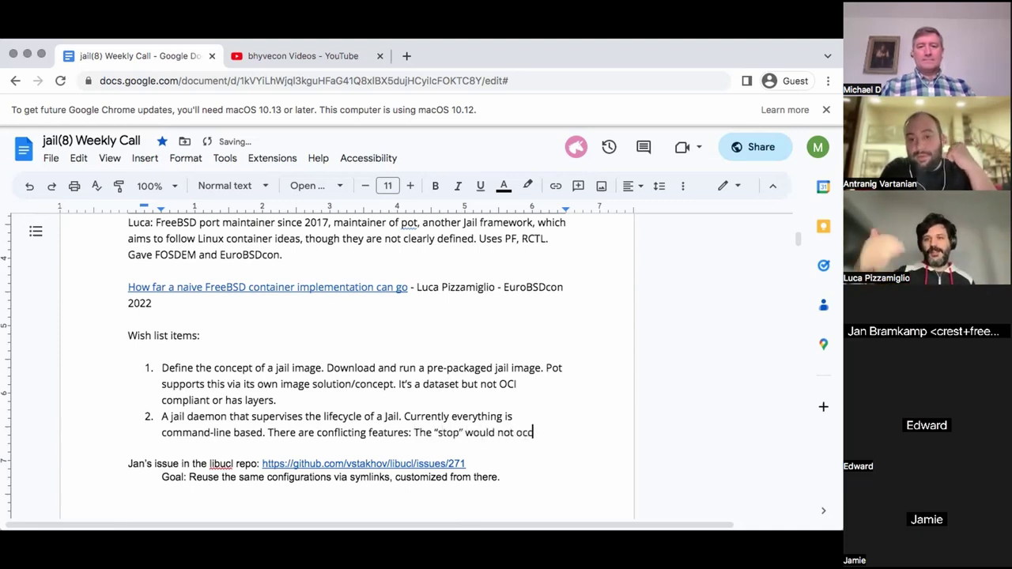
pyautogui.write('ur for an e')
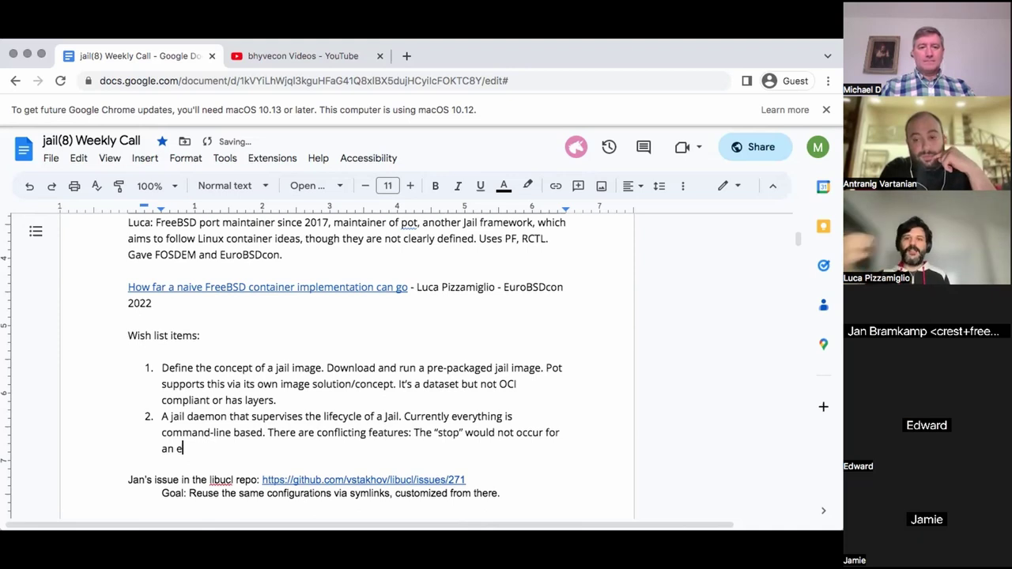
pyautogui.write('phemeral jail.')
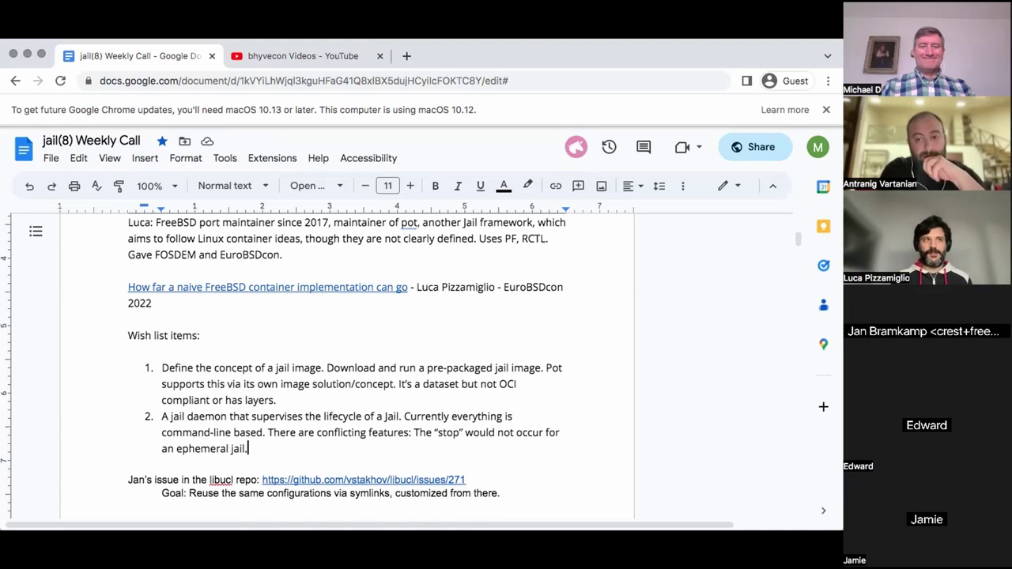
pyautogui.scroll(-2, 253, 372)
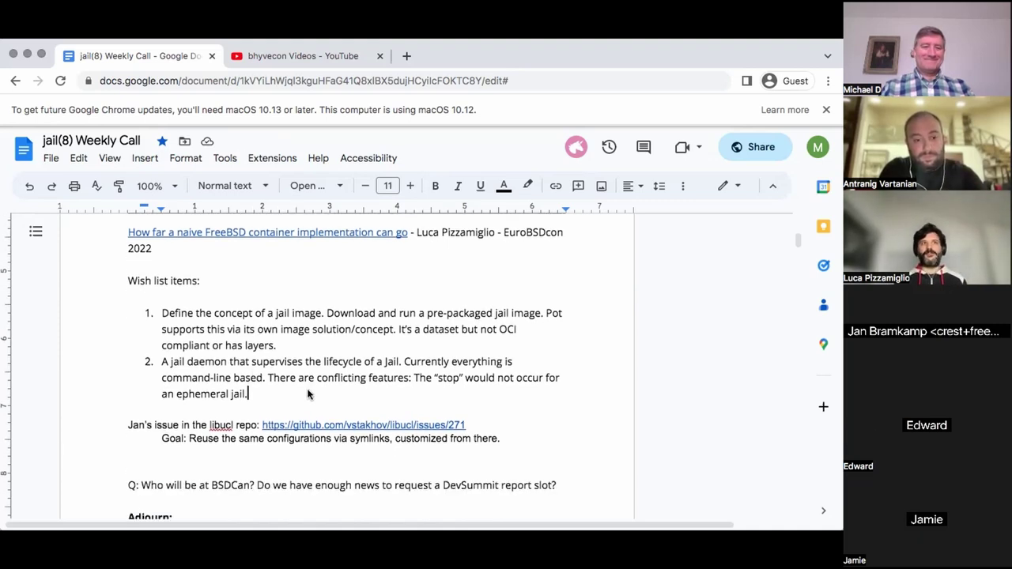
# - Create an empty numbered item 3 after the jail daemon item
pyautogui.press('Return')
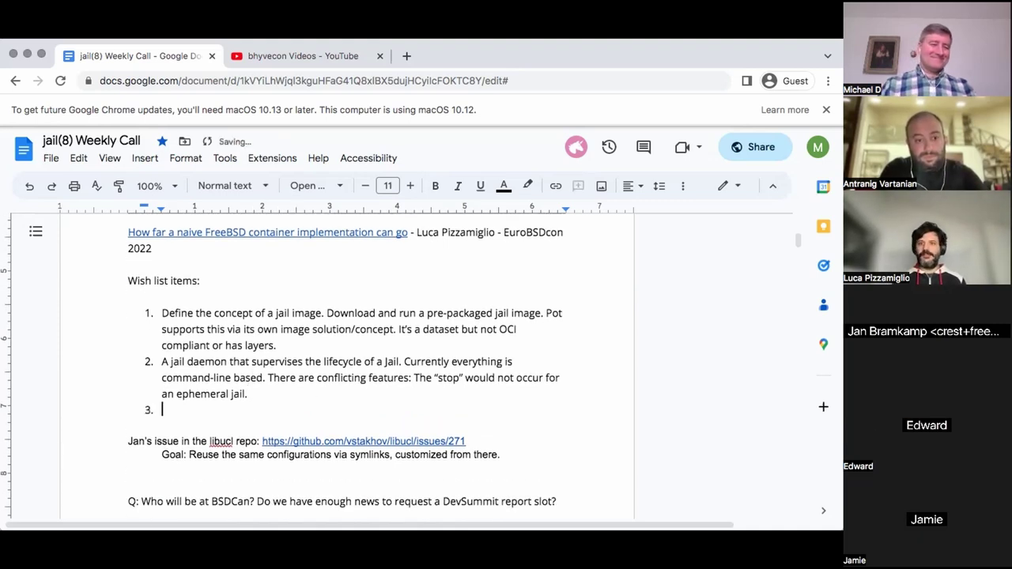